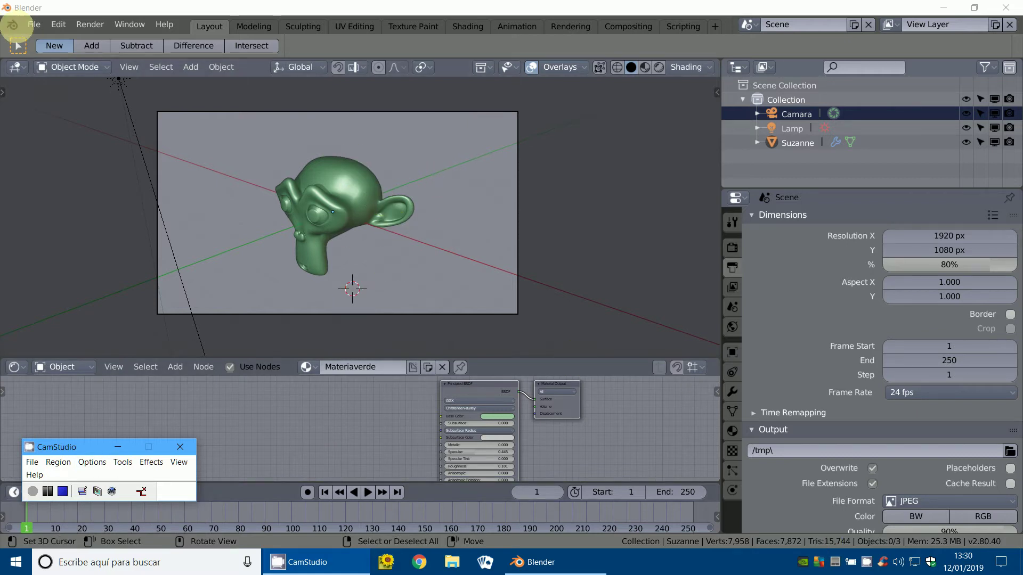
Delete the Suzanne monkey, leaving the camera and lamp, and zoom out in front view.
{"action": "left_click", "coordinate": [12, 25]}
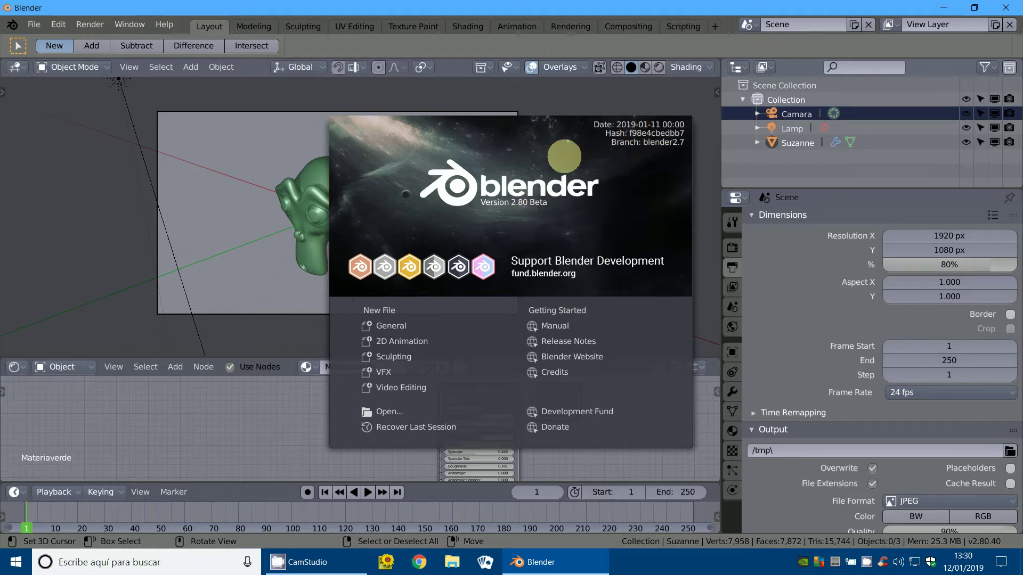
{"action": "left_click", "coordinate": [277, 173]}
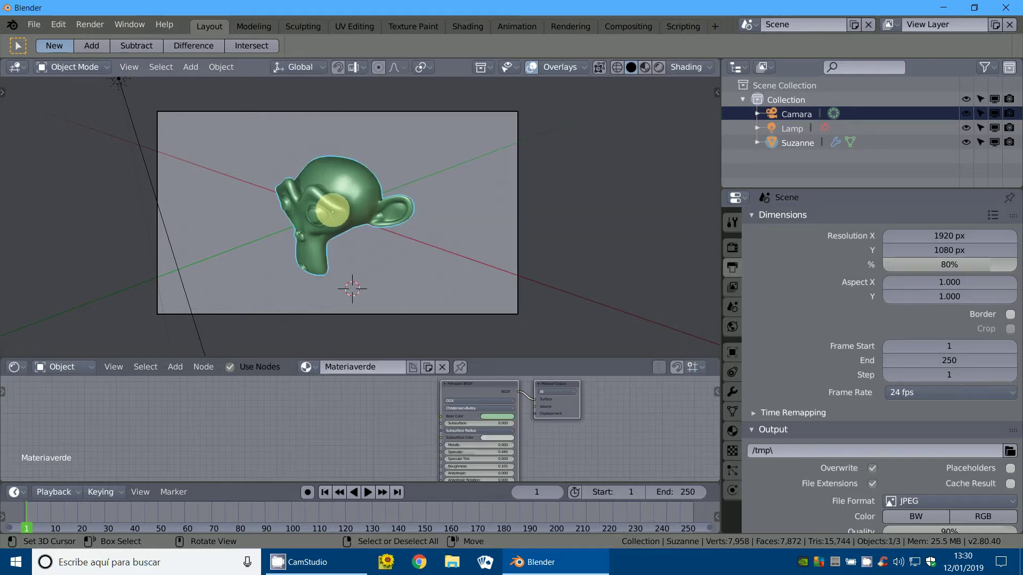
{"action": "key", "text": "Delete"}
{"action": "key", "text": "KP_1"}
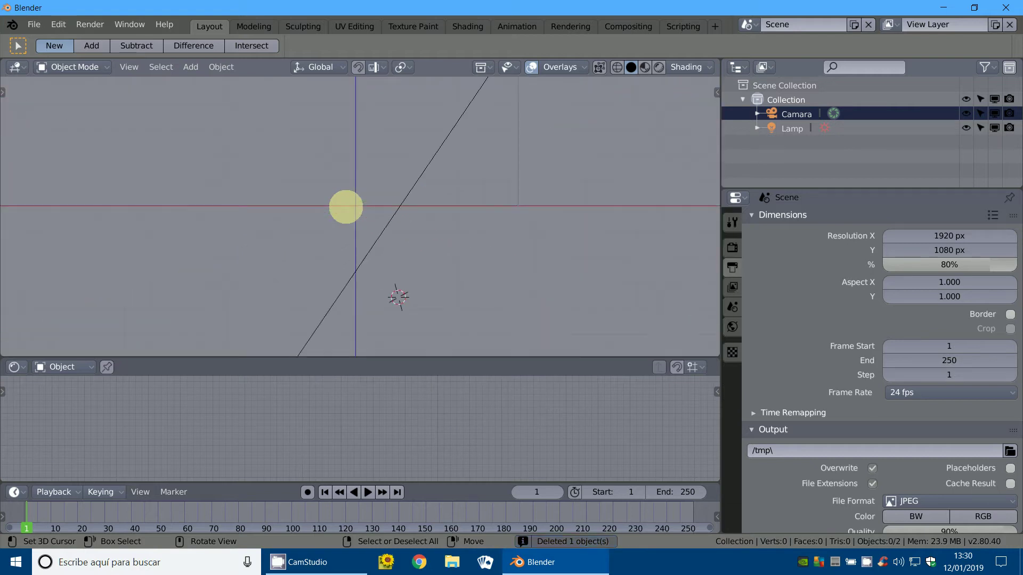
{"action": "scroll", "coordinate": [353, 205], "scroll_direction": "down", "scroll_amount": 3}
{"action": "scroll", "coordinate": [361, 207], "scroll_direction": "down", "scroll_amount": 3}
{"action": "scroll", "coordinate": [383, 200], "scroll_direction": "down", "scroll_amount": 2}
Clear the camera's rotation and rotate it to -90° in side view.
{"action": "left_click", "coordinate": [394, 188]}
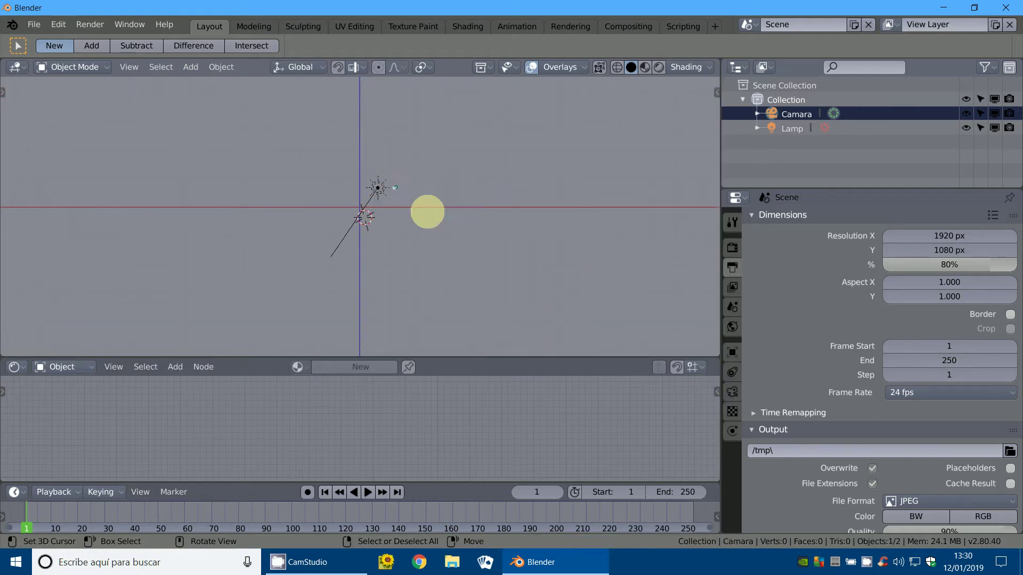
{"action": "mouse_move", "coordinate": [458, 223]}
{"action": "middle_mouse_down"}
{"action": "mouse_move", "coordinate": [389, 236]}
{"action": "mouse_move", "coordinate": [271, 186]}
{"action": "middle_mouse_up"}
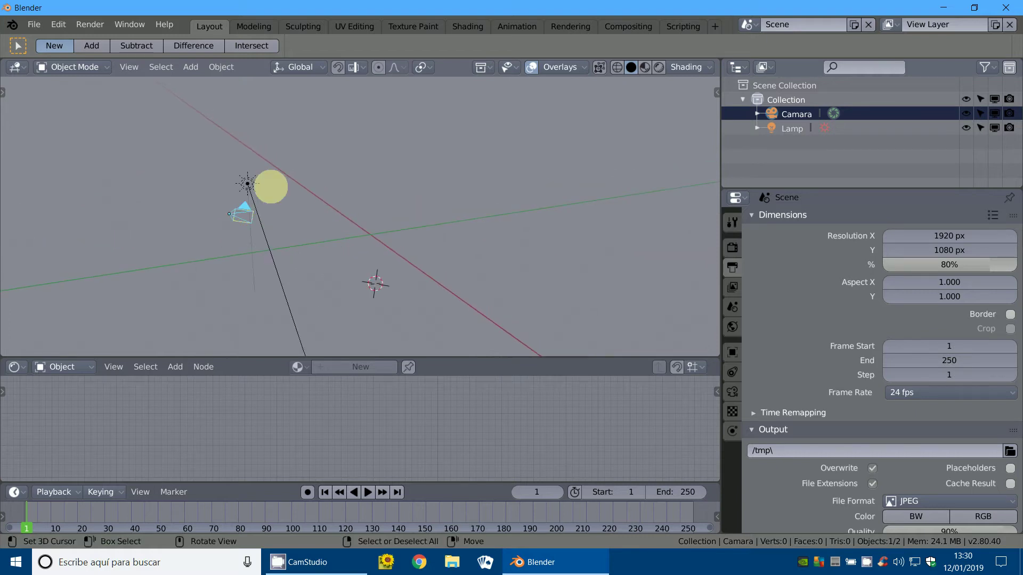
{"action": "key", "text": "KP_3"}
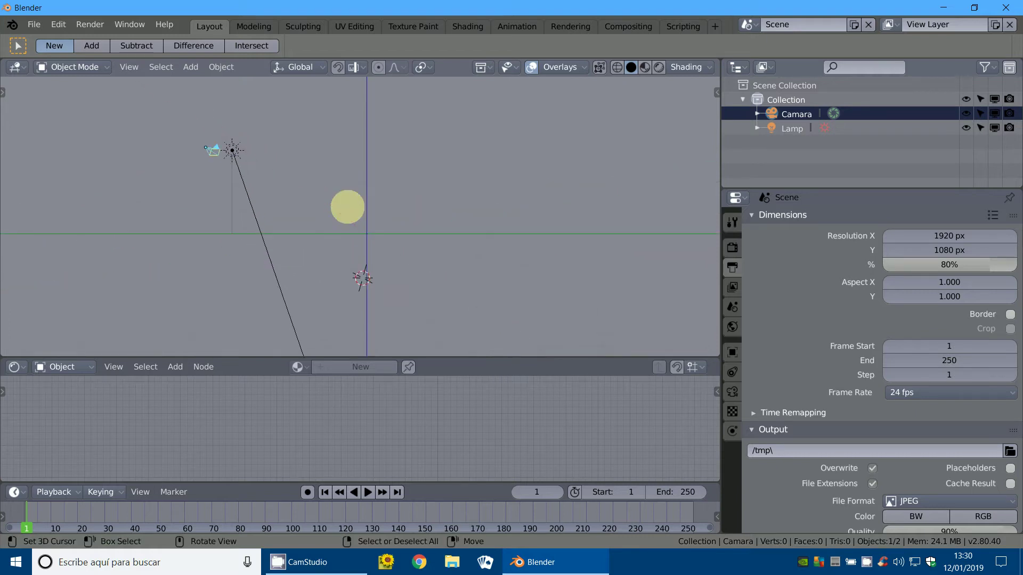
{"action": "key", "text": "alt+r"}
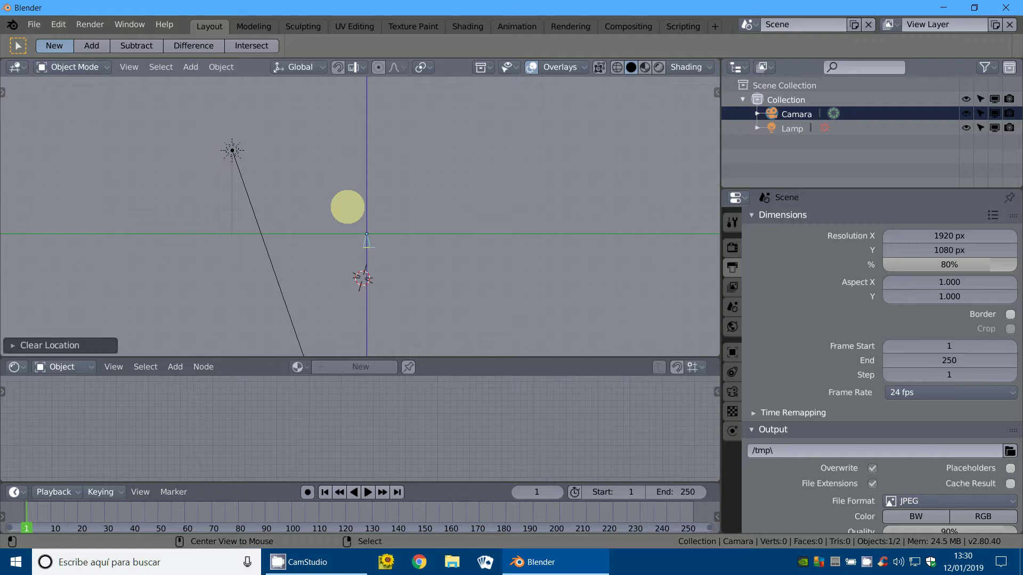
{"action": "key", "text": "r"}
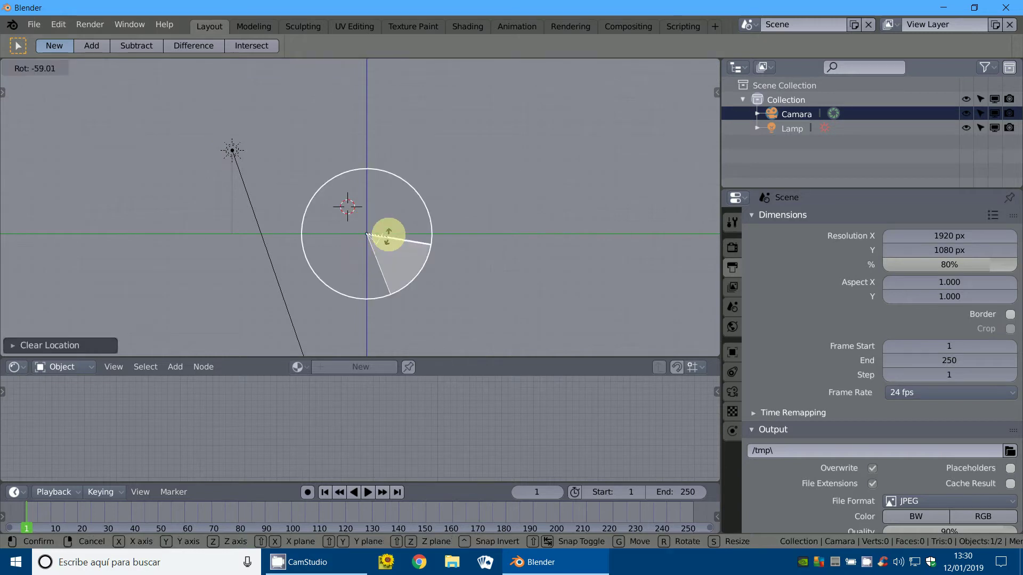
{"action": "left_click", "coordinate": [388, 228]}
{"action": "scroll", "coordinate": [386, 234], "scroll_direction": "up", "scroll_amount": 3}
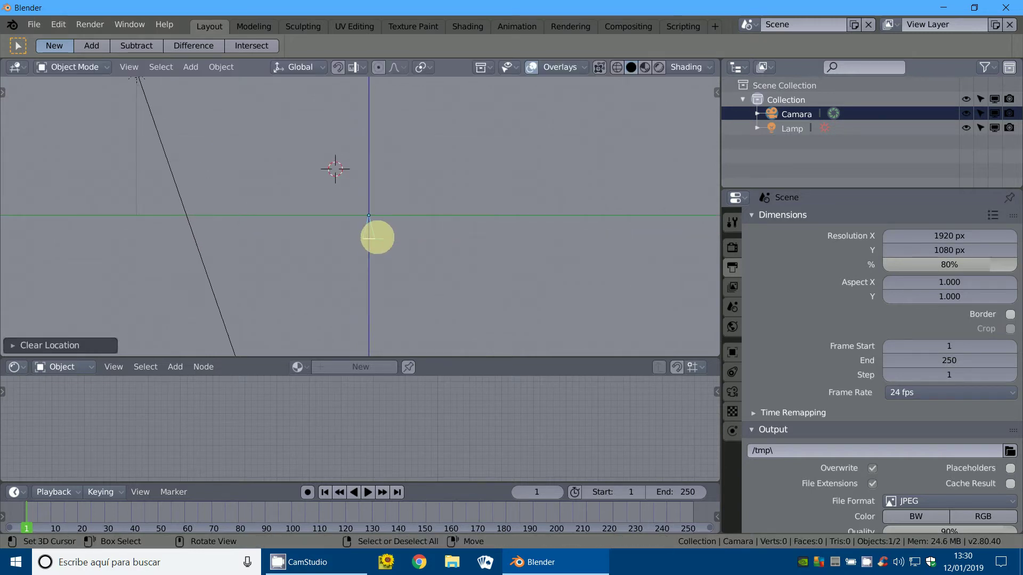
{"action": "key", "text": "r"}
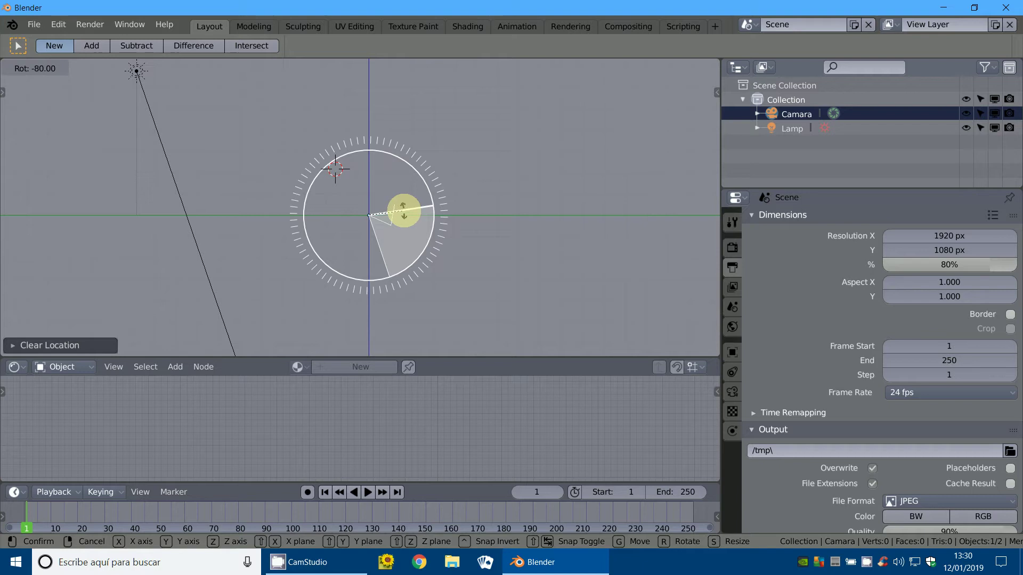
{"action": "left_click", "coordinate": [407, 202]}
Move the camera along the Y axis and look through it in camera view.
{"action": "middle_click_drag", "start_coordinate": [398, 213], "coordinate": [413, 228]}
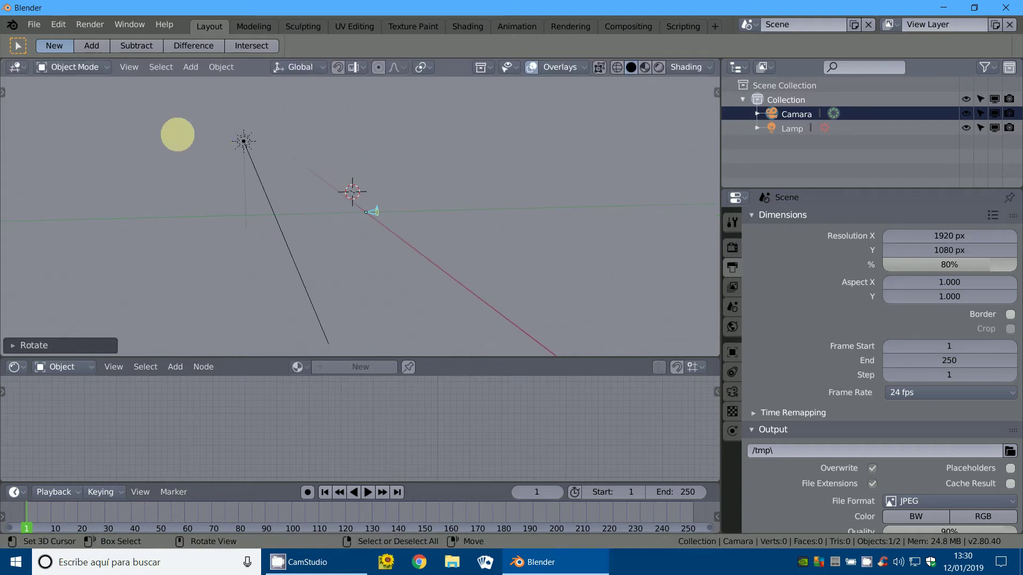
{"action": "key", "text": "t"}
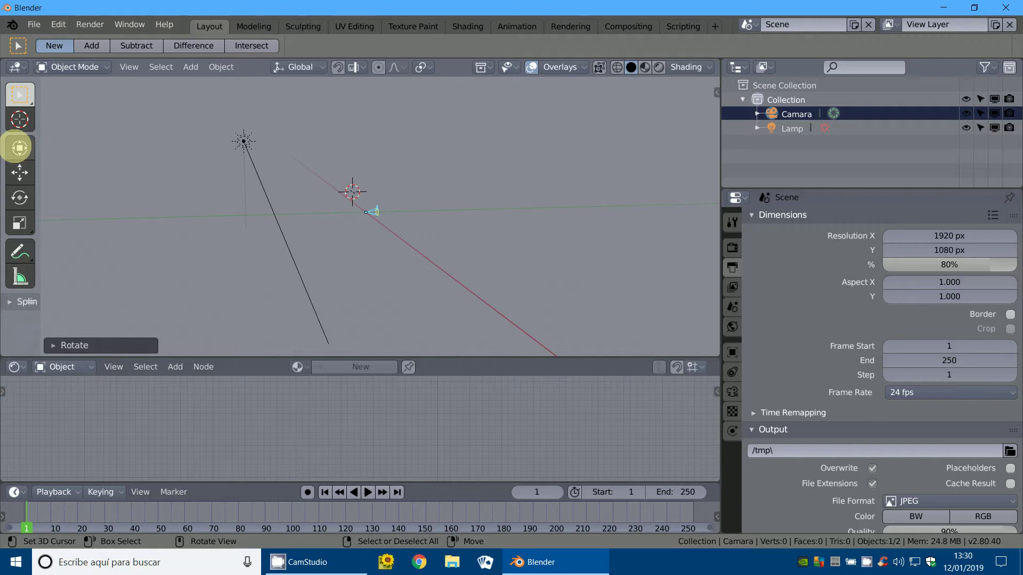
{"action": "left_click", "coordinate": [20, 171]}
{"action": "left_click_drag", "start_coordinate": [425, 210], "coordinate": [303, 218]}
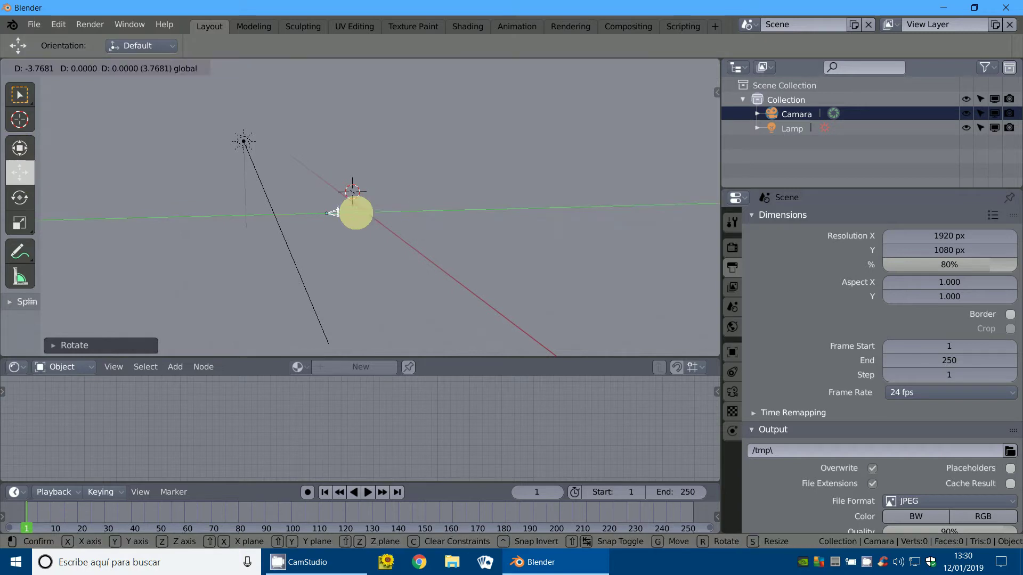
{"action": "key", "text": "KP_0"}
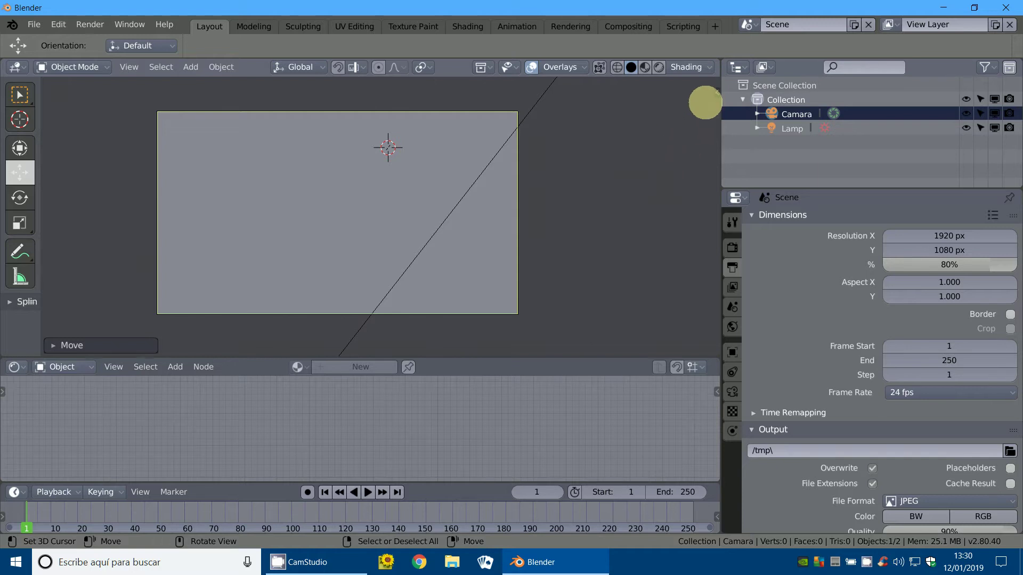
Reset the 3D cursor location to the world origin in the sidebar.
{"action": "left_click", "coordinate": [704, 102]}
{"action": "left_click", "coordinate": [602, 118]}
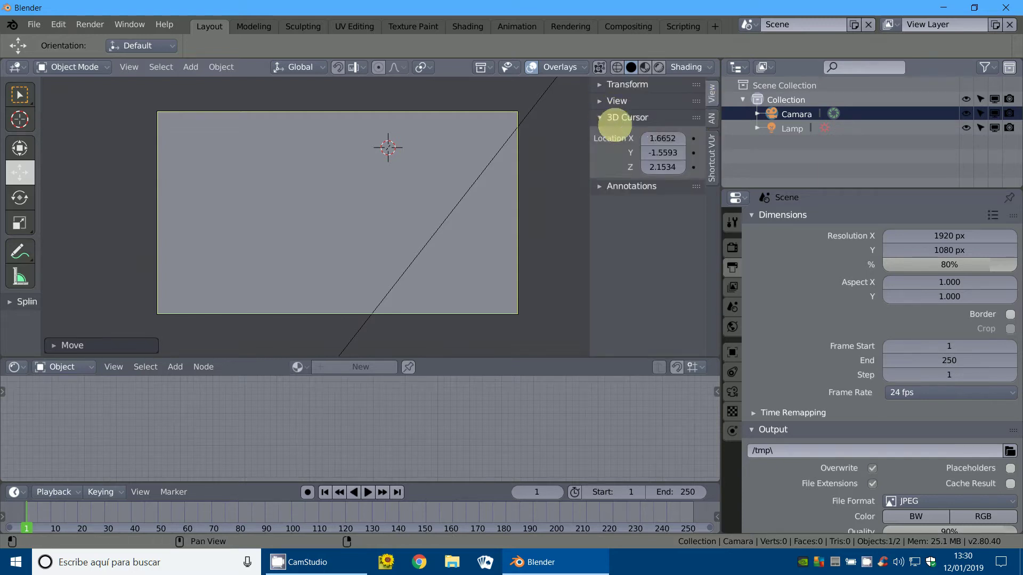
{"action": "right_click", "coordinate": [662, 141]}
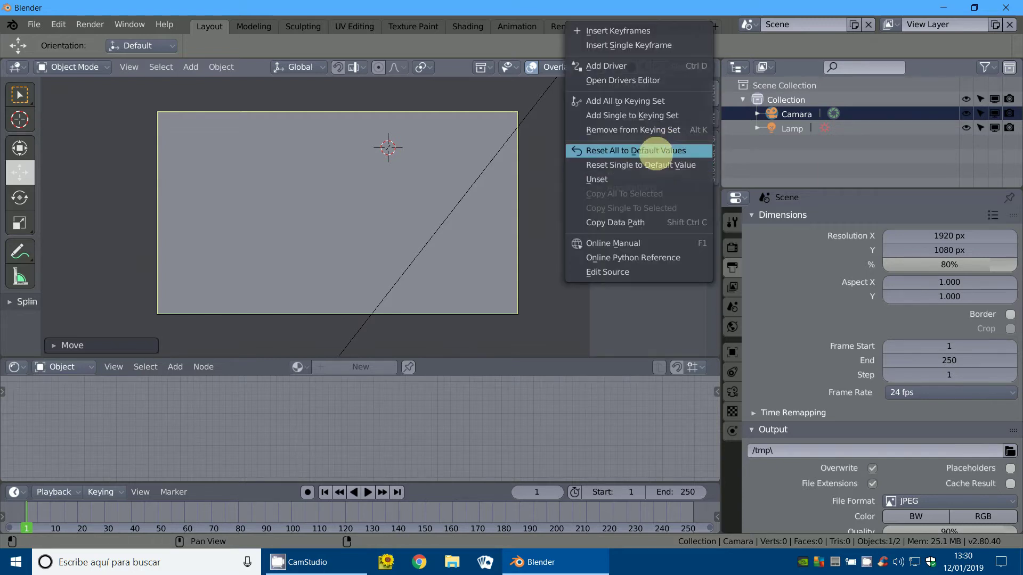
{"action": "left_click", "coordinate": [656, 150]}
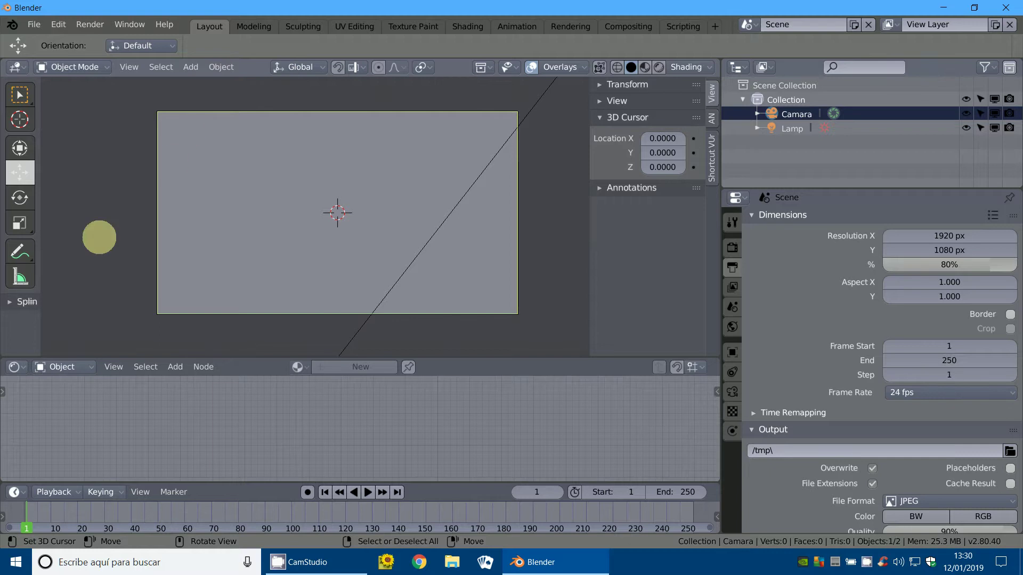
Add a 2 m plane at the origin with Align to View enabled.
{"action": "left_click", "coordinate": [190, 67]}
{"action": "mouse_move", "coordinate": [209, 84]}
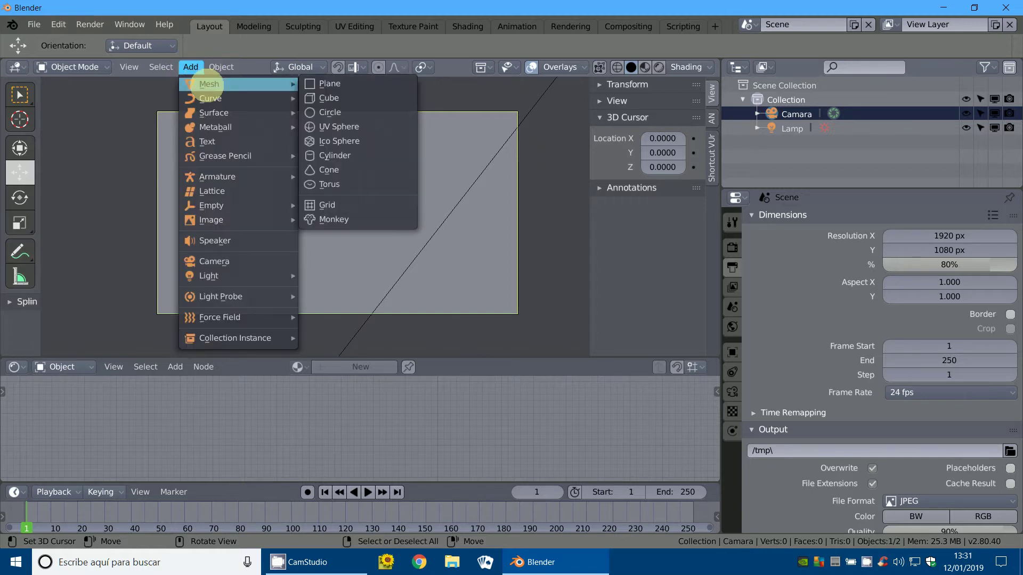
{"action": "left_click", "coordinate": [341, 83]}
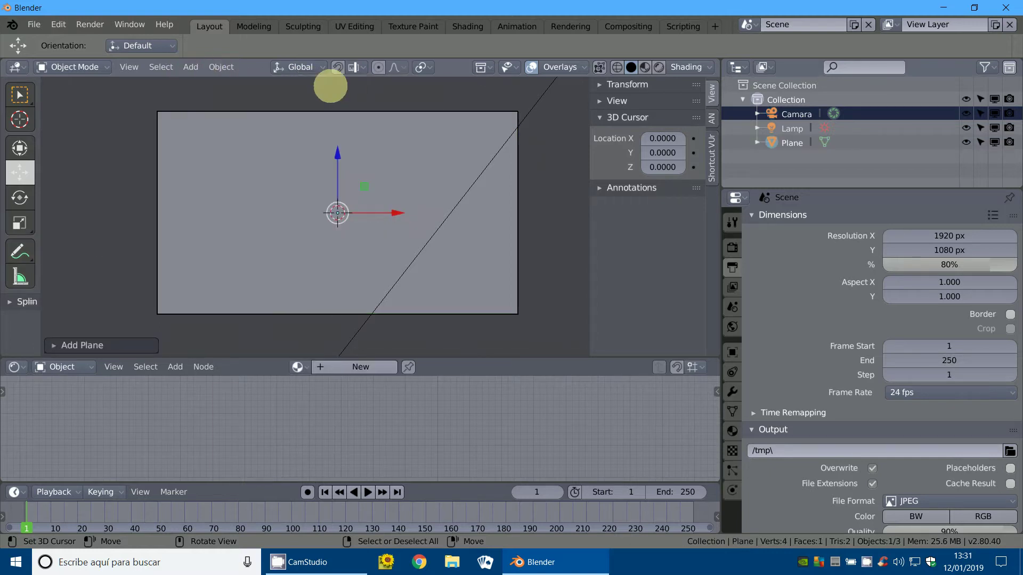
{"action": "left_click", "coordinate": [65, 347]}
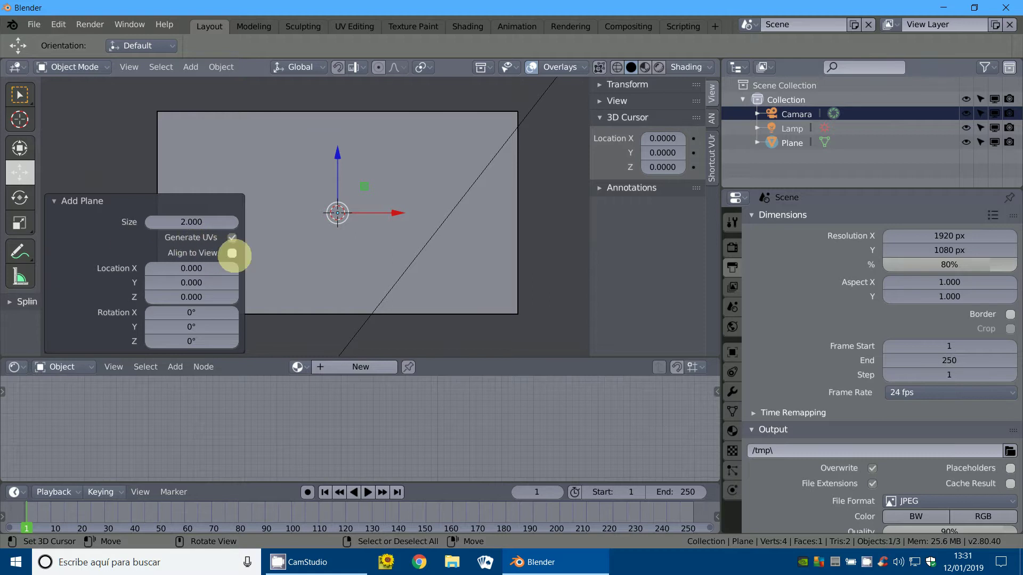
{"action": "left_click", "coordinate": [232, 254]}
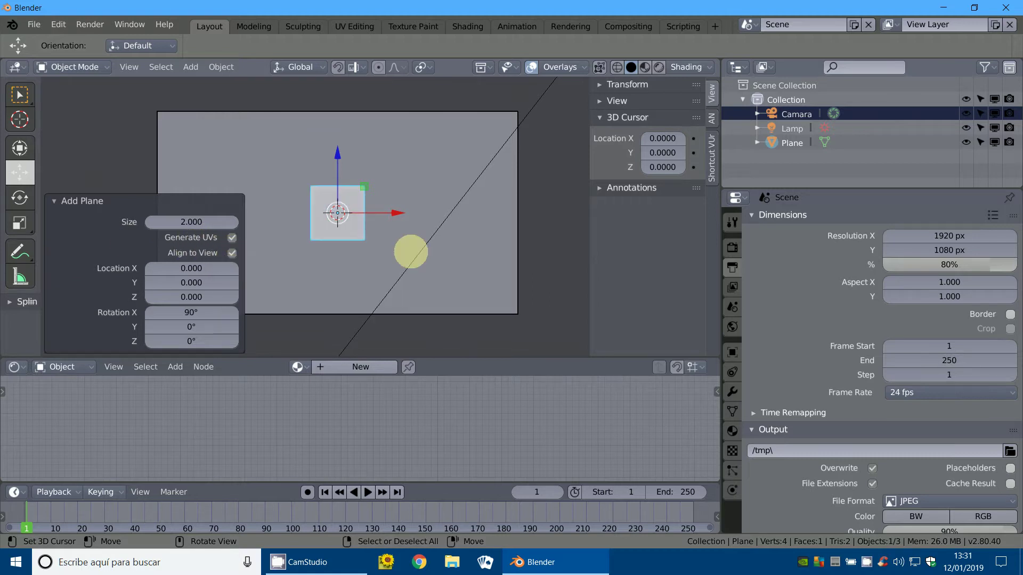
{"action": "scroll", "coordinate": [411, 252], "scroll_direction": "up", "scroll_amount": 2}
{"action": "scroll", "coordinate": [377, 228], "scroll_direction": "up", "scroll_amount": 3}
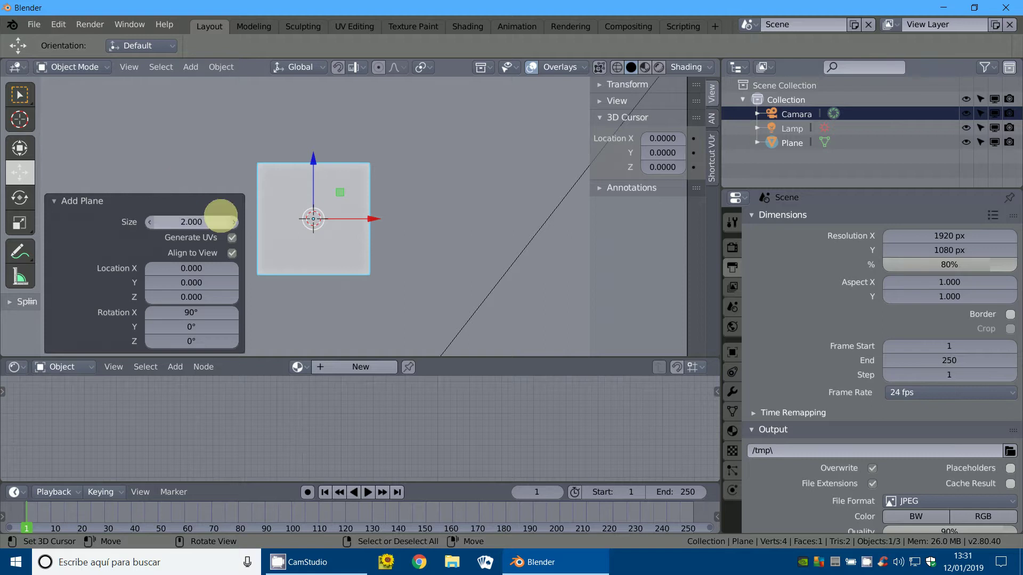
{"action": "left_click", "coordinate": [157, 178]}
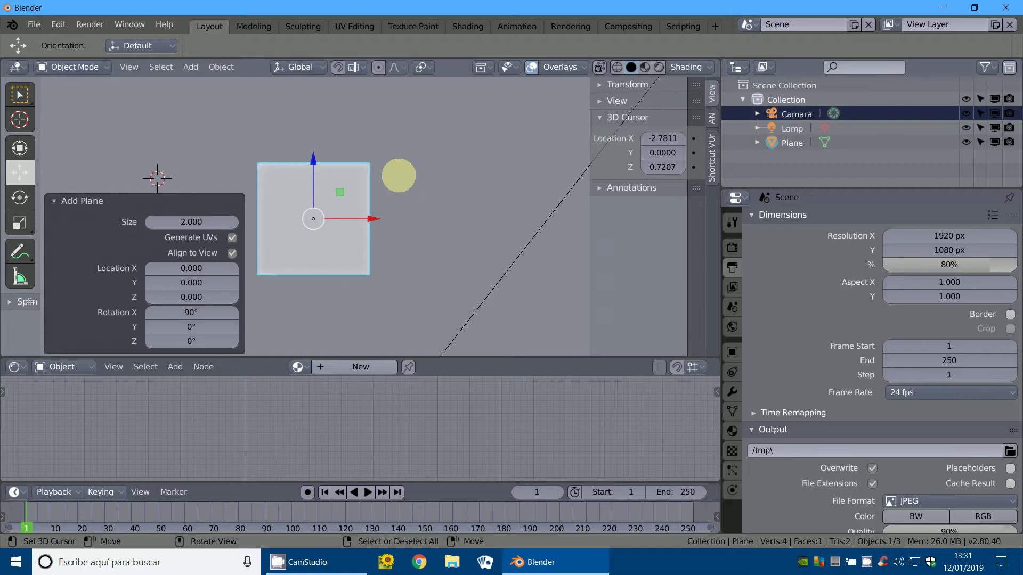
{"action": "left_click", "coordinate": [54, 203]}
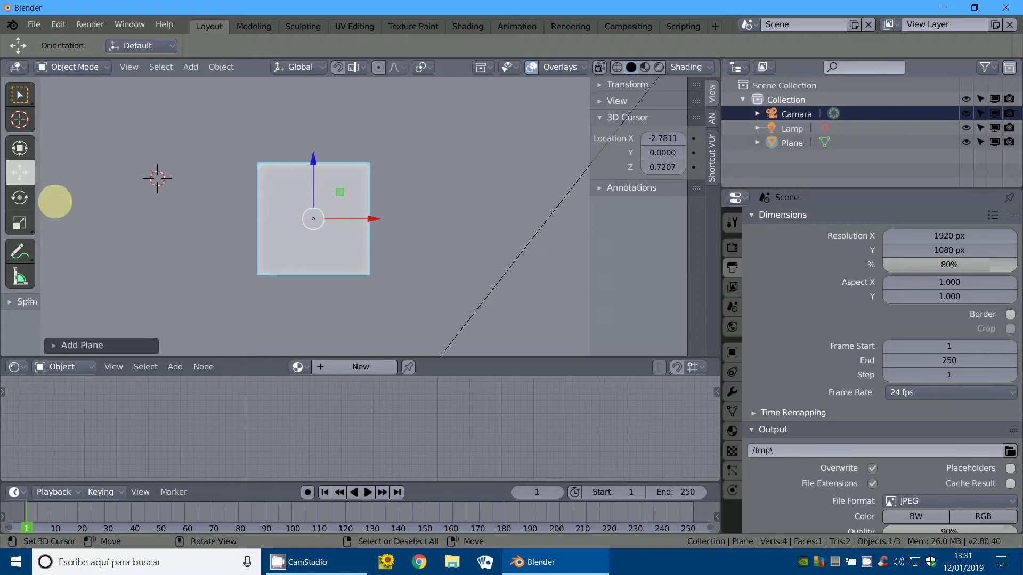
{"action": "scroll", "coordinate": [319, 213], "scroll_direction": "up", "scroll_amount": 2}
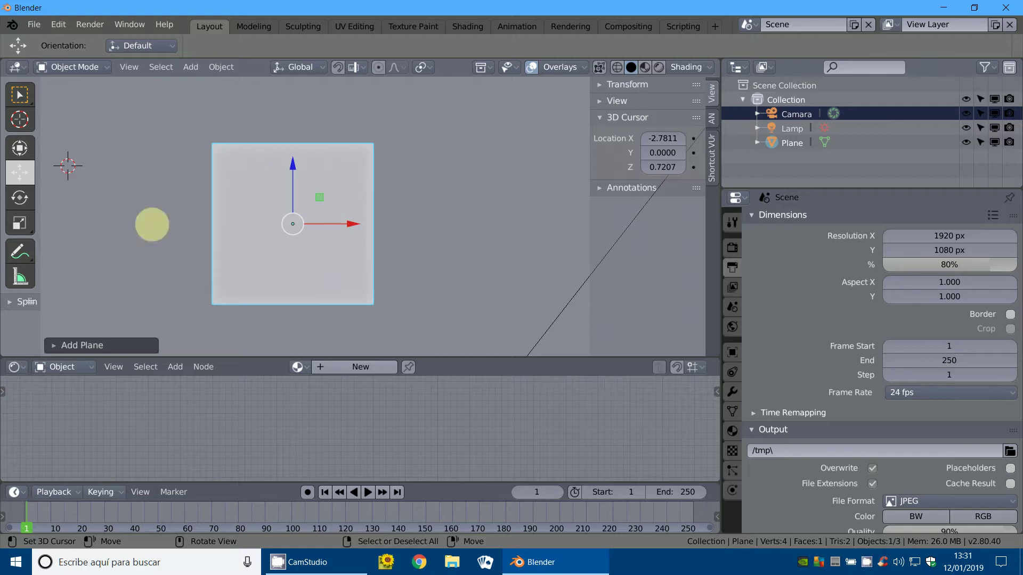
{"action": "left_click", "coordinate": [73, 67]}
In Edit Mode, move the whole plane up and to the right.
{"action": "left_click", "coordinate": [69, 99]}
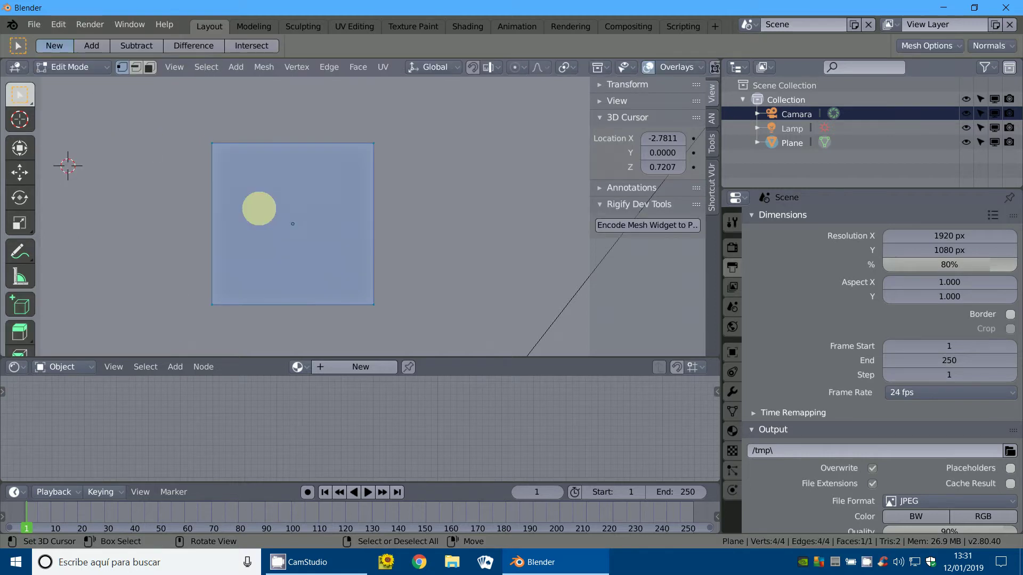
{"action": "key", "text": "alt+a"}
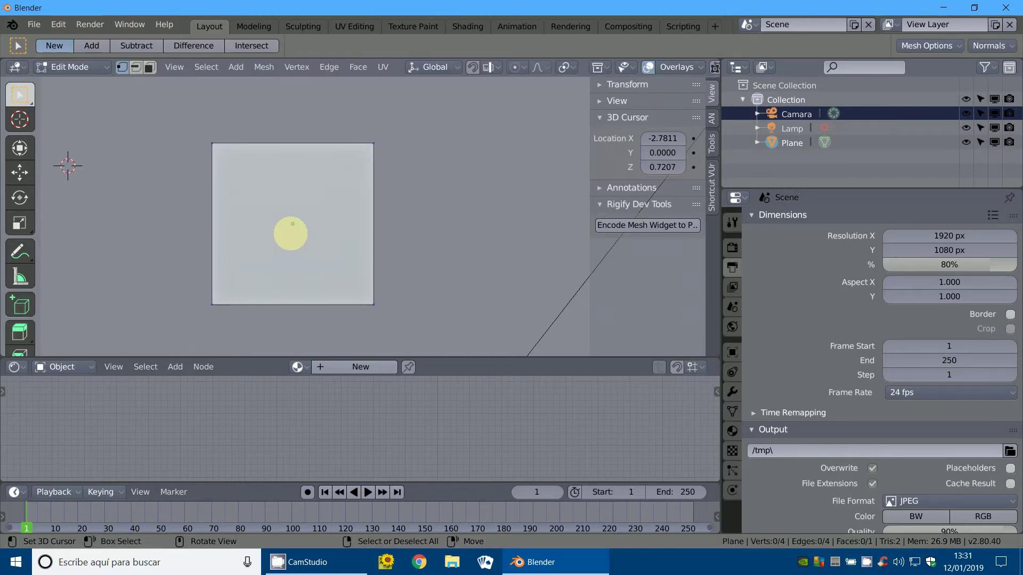
{"action": "key", "text": "a"}
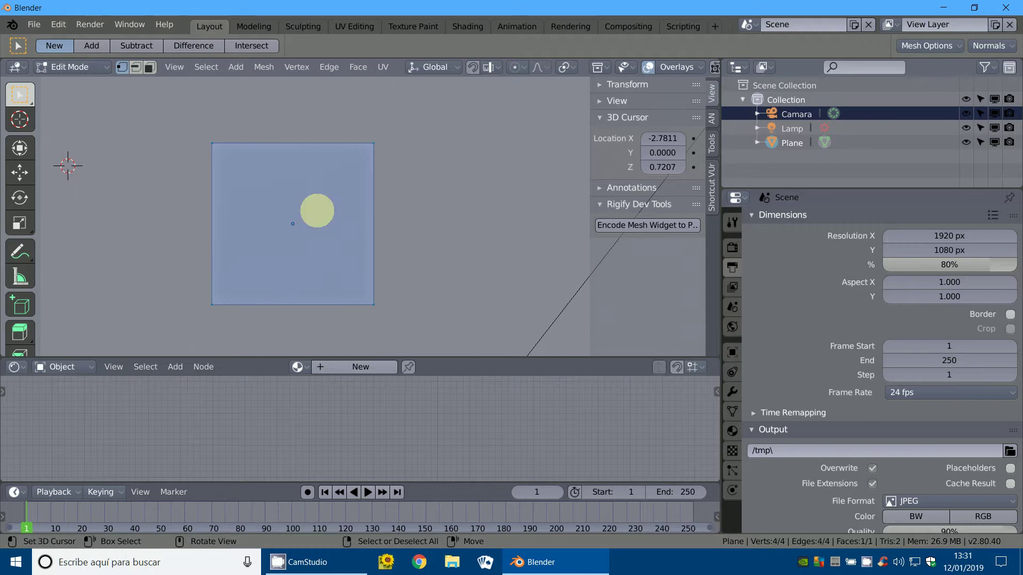
{"action": "key", "text": "g"}
{"action": "left_click", "coordinate": [393, 170]}
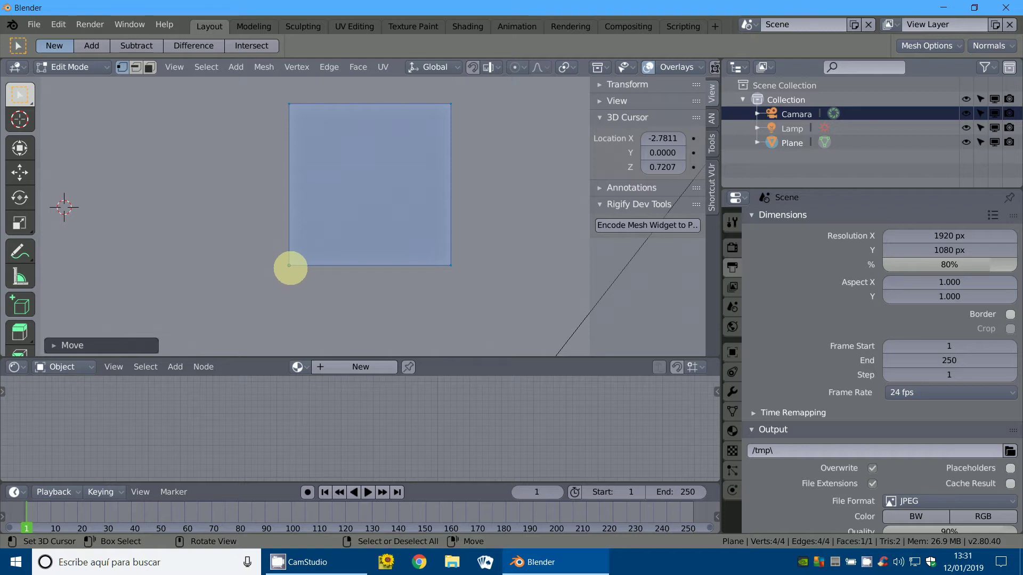
Delete the plane's two top vertices, leaving one edge, and view through the camera.
{"action": "left_click", "coordinate": [298, 104]}
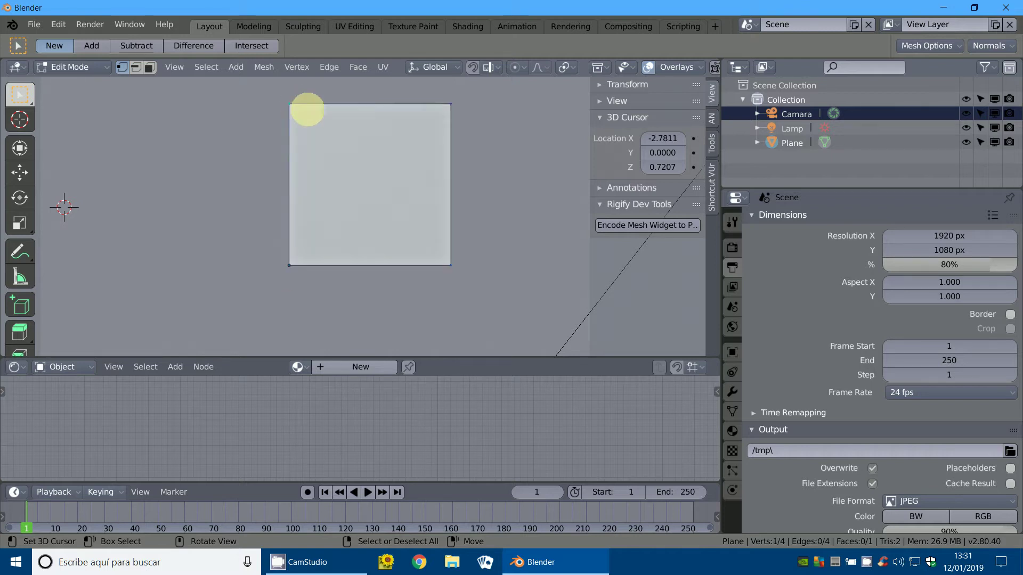
{"action": "left_click", "coordinate": [451, 102], "text": "shift"}
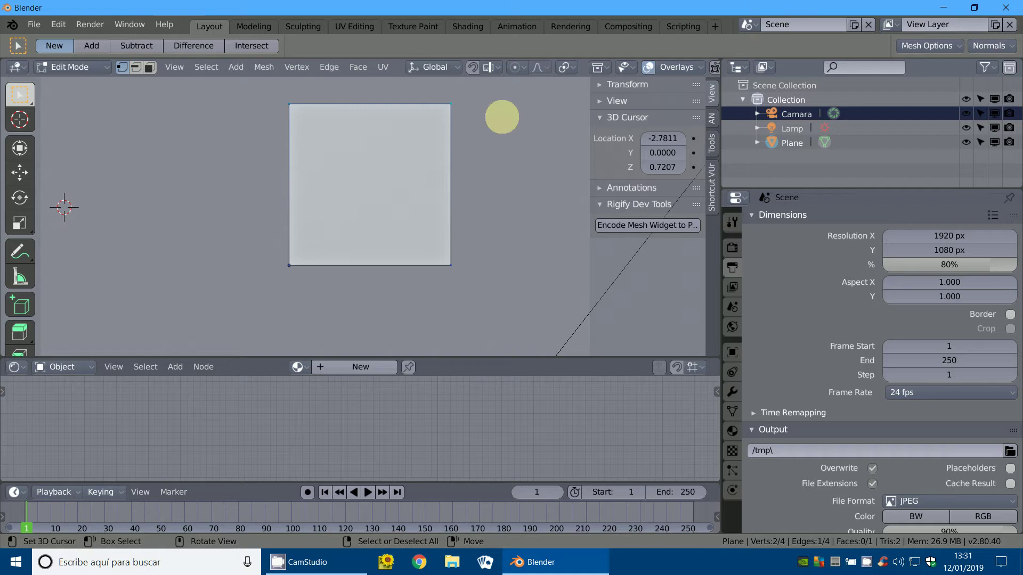
{"action": "key", "text": "x"}
{"action": "left_click", "coordinate": [405, 99]}
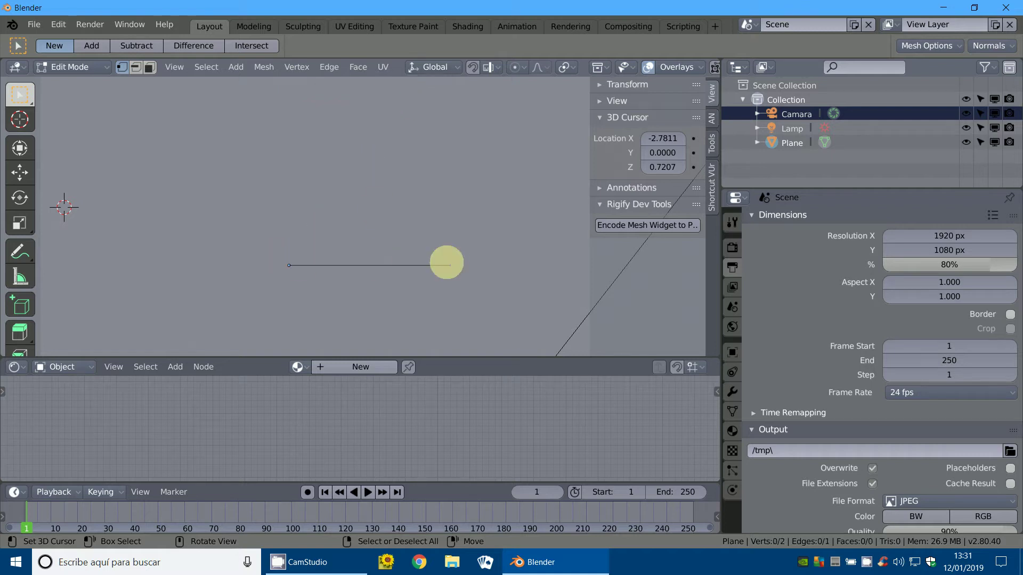
{"action": "key", "text": "KP_0"}
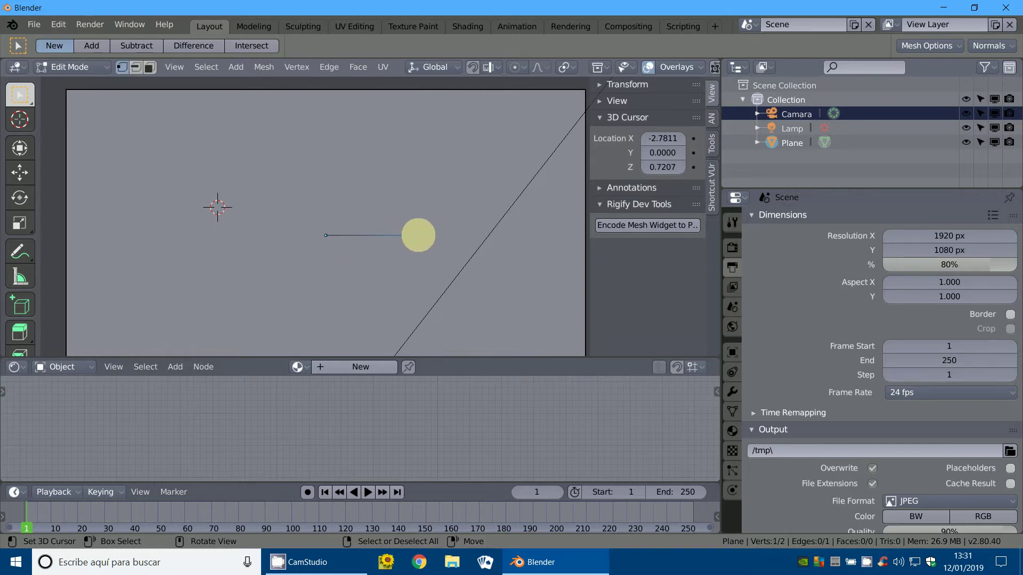
Return to Object Mode and scale the edge up by about 2.554.
{"action": "left_click", "coordinate": [75, 67]}
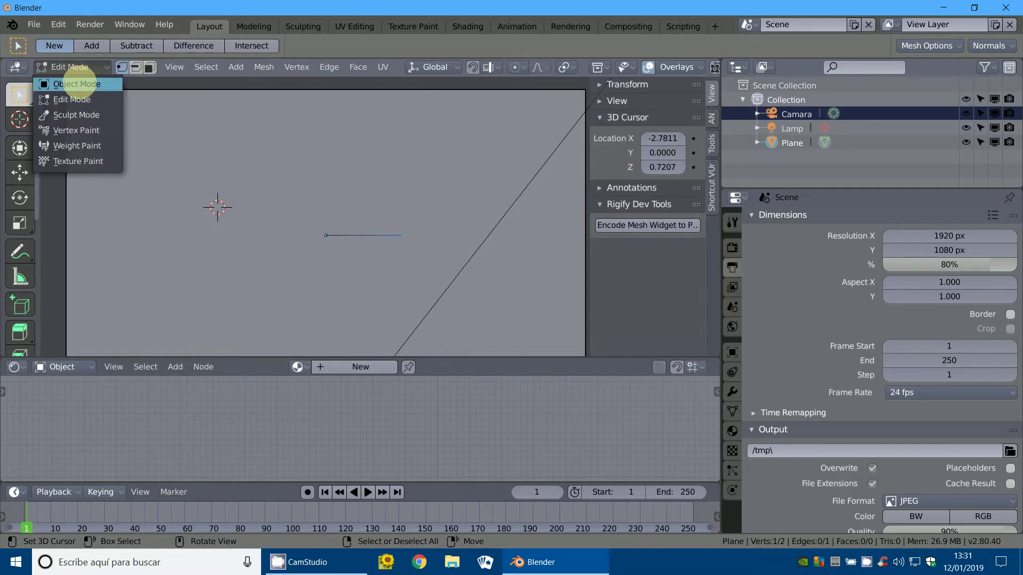
{"action": "left_click", "coordinate": [78, 84]}
{"action": "key", "text": "s"}
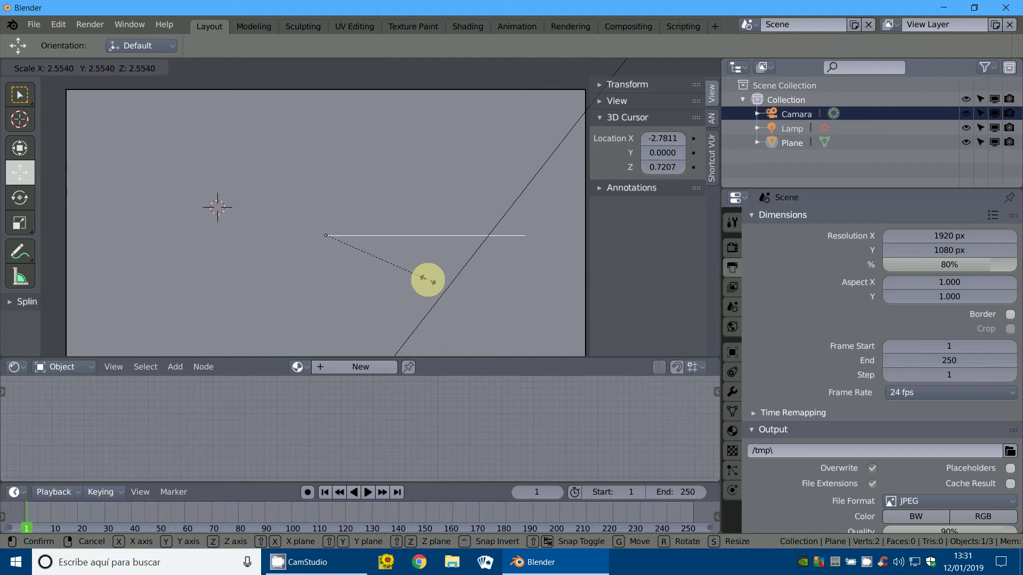
{"action": "left_click", "coordinate": [428, 280]}
{"action": "scroll", "coordinate": [396, 258], "scroll_direction": "down", "scroll_amount": 1}
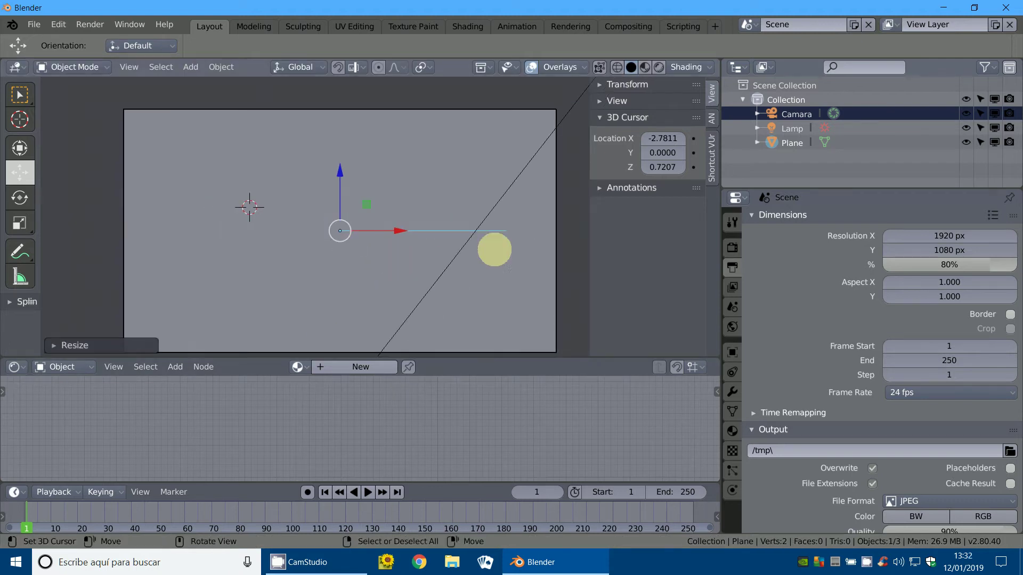
Add a Screw modifier to revolve the edge into a disc.
{"action": "left_click", "coordinate": [732, 392]}
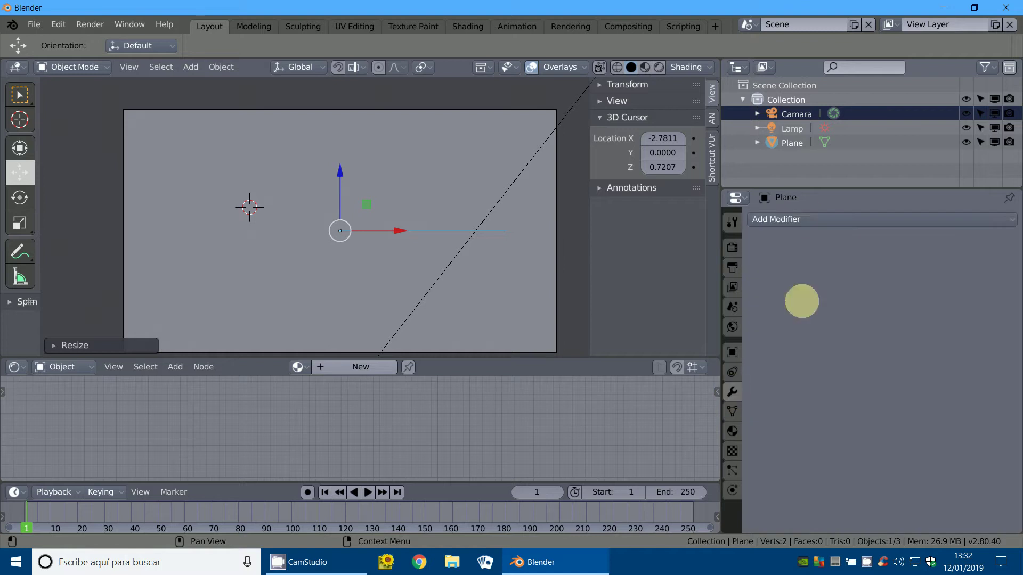
{"action": "left_click", "coordinate": [803, 218]}
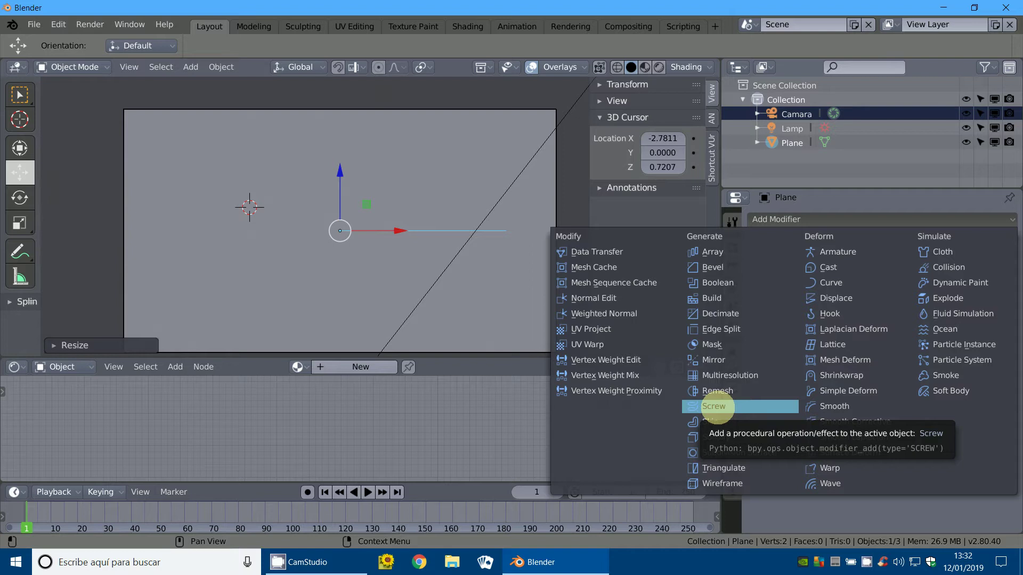
{"action": "left_click", "coordinate": [778, 407]}
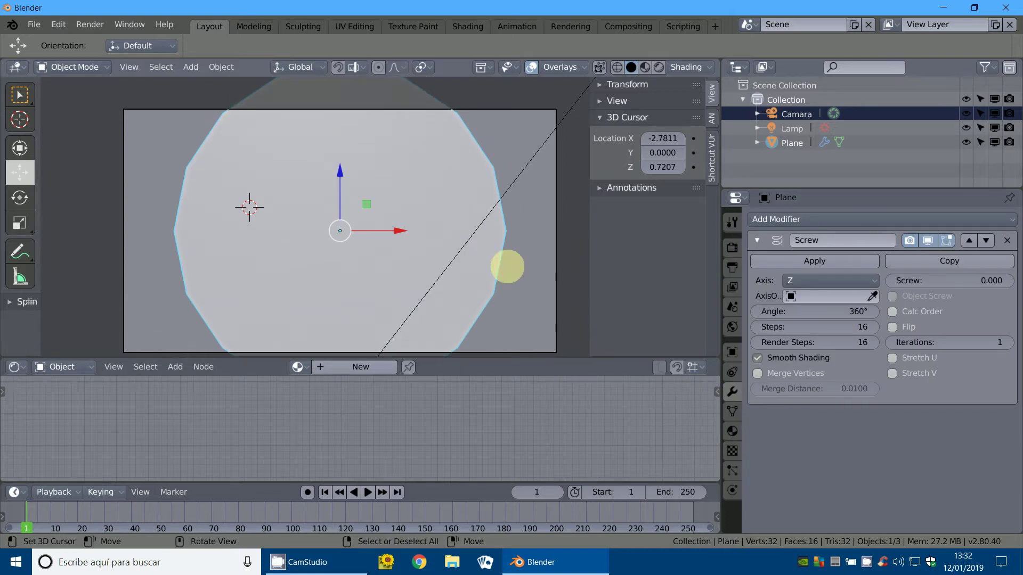
Drag the Screw Angle through various sweep values, ending around -203°.
{"action": "mouse_move", "coordinate": [852, 313]}
{"action": "left_mouse_down"}
{"action": "mouse_move", "coordinate": [799, 312]}
{"action": "mouse_move", "coordinate": [826, 292]}
{"action": "left_mouse_up"}
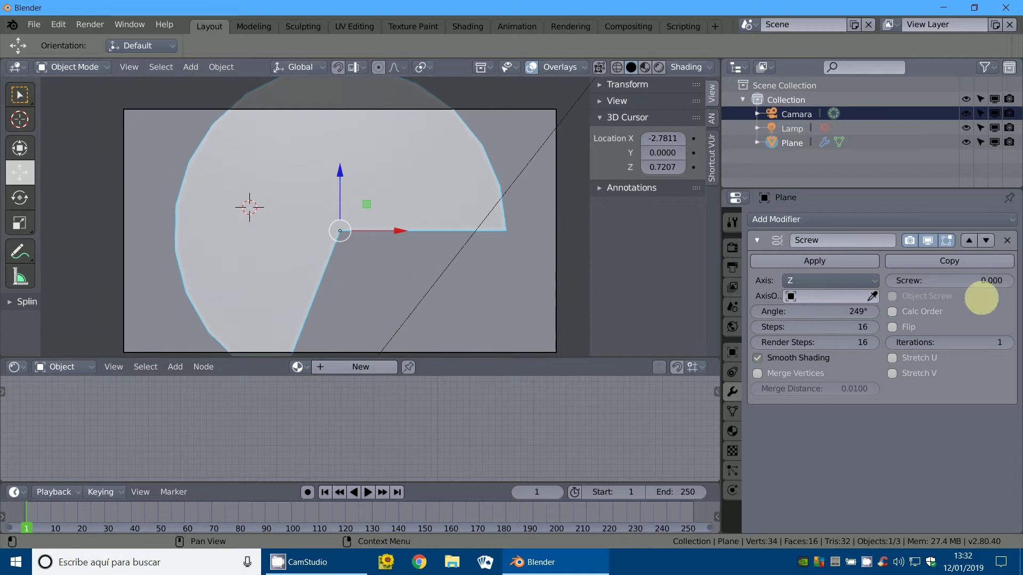
{"action": "mouse_move", "coordinate": [855, 312]}
{"action": "left_mouse_down"}
{"action": "mouse_move", "coordinate": [568, 311]}
{"action": "mouse_move", "coordinate": [256, 263]}
{"action": "mouse_move", "coordinate": [855, 311]}
{"action": "mouse_move", "coordinate": [348, 264]}
{"action": "mouse_move", "coordinate": [758, 297]}
{"action": "mouse_move", "coordinate": [23, 333]}
{"action": "mouse_move", "coordinate": [708, 393]}
{"action": "mouse_move", "coordinate": [557, 394]}
{"action": "mouse_move", "coordinate": [879, 285]}
{"action": "mouse_move", "coordinate": [297, 171]}
{"action": "mouse_move", "coordinate": [85, 159]}
{"action": "mouse_move", "coordinate": [322, 165]}
{"action": "mouse_move", "coordinate": [847, 238]}
{"action": "mouse_move", "coordinate": [245, 253]}
{"action": "mouse_move", "coordinate": [666, 300]}
{"action": "mouse_move", "coordinate": [852, 303]}
{"action": "mouse_move", "coordinate": [800, 315]}
{"action": "mouse_move", "coordinate": [531, 319]}
{"action": "left_mouse_up"}
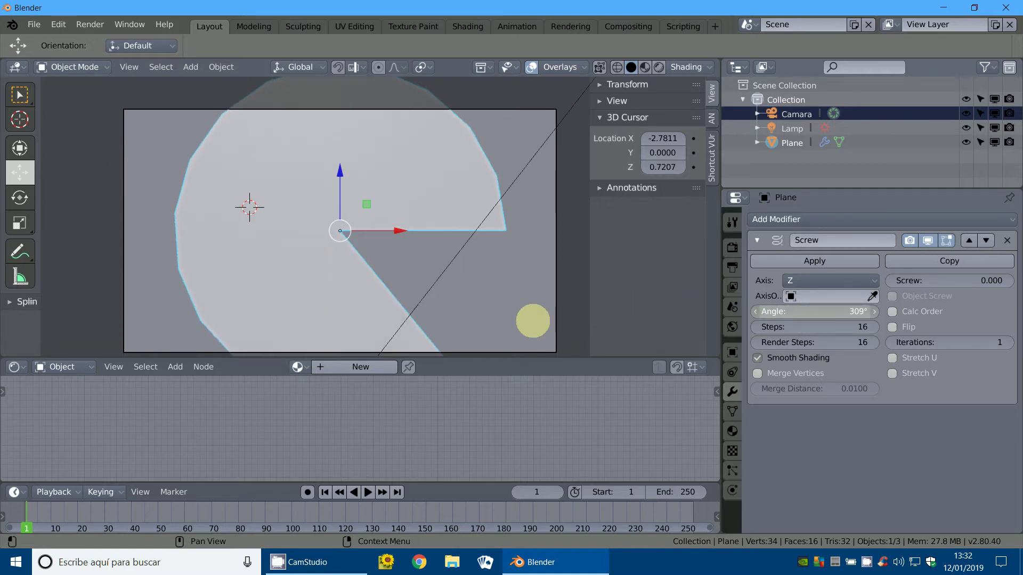
{"action": "mouse_move", "coordinate": [868, 292]}
{"action": "left_mouse_down"}
{"action": "mouse_move", "coordinate": [849, 303]}
{"action": "mouse_move", "coordinate": [441, 247]}
{"action": "mouse_move", "coordinate": [857, 303]}
{"action": "mouse_move", "coordinate": [801, 301]}
{"action": "mouse_move", "coordinate": [844, 313]}
{"action": "mouse_move", "coordinate": [518, 313]}
{"action": "mouse_move", "coordinate": [810, 299]}
{"action": "mouse_move", "coordinate": [838, 308]}
{"action": "mouse_move", "coordinate": [776, 319]}
{"action": "mouse_move", "coordinate": [85, 335]}
{"action": "mouse_move", "coordinate": [200, 358]}
{"action": "mouse_move", "coordinate": [857, 325]}
{"action": "left_mouse_up"}
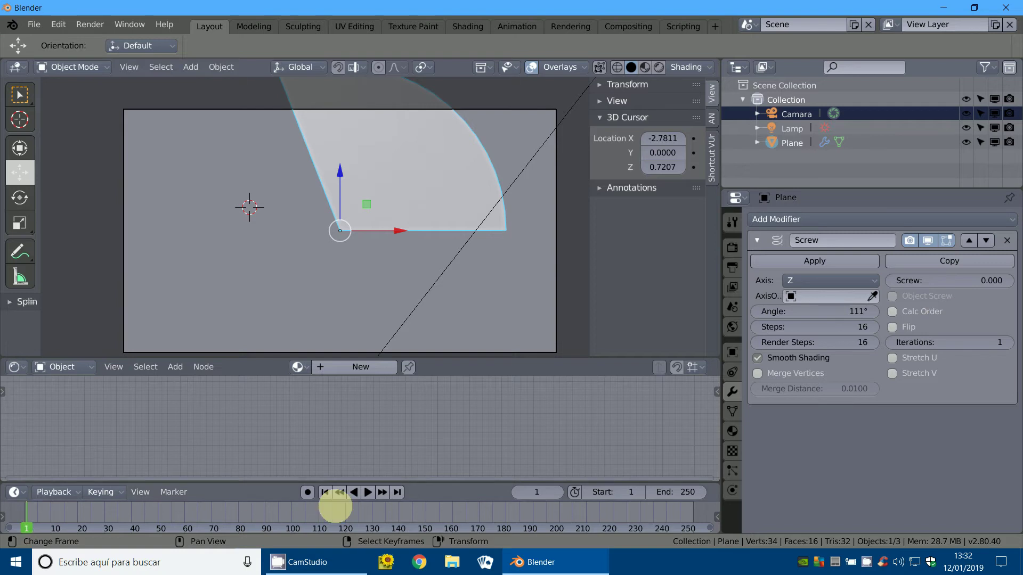
{"action": "left_click_drag", "start_coordinate": [856, 311], "coordinate": [390, 323]}
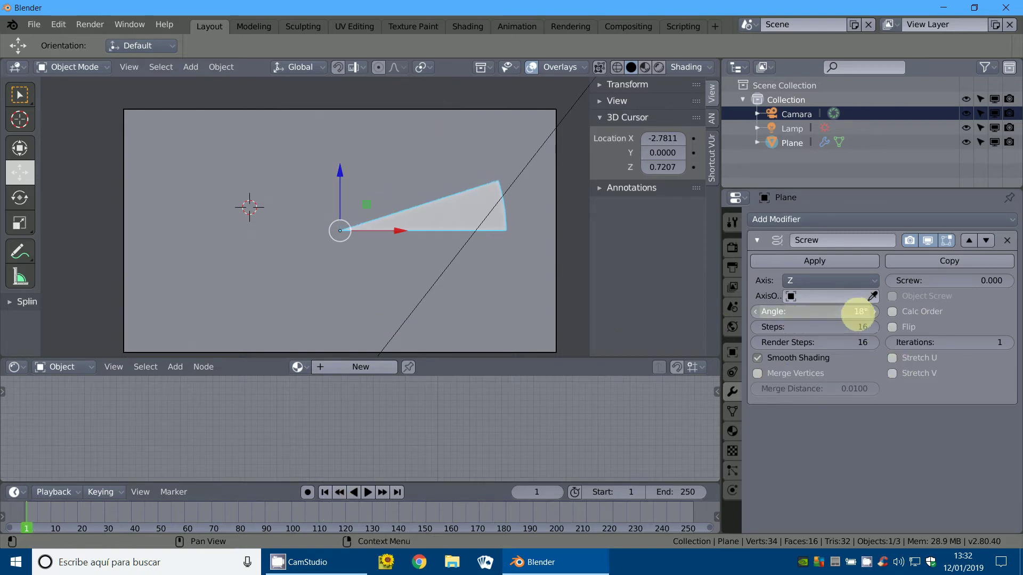
{"action": "mouse_move", "coordinate": [857, 315]}
{"action": "left_mouse_down"}
{"action": "mouse_move", "coordinate": [637, 336]}
{"action": "mouse_move", "coordinate": [507, 335]}
{"action": "mouse_move", "coordinate": [50, 297]}
{"action": "mouse_move", "coordinate": [771, 219]}
{"action": "mouse_move", "coordinate": [680, 164]}
{"action": "left_mouse_up"}
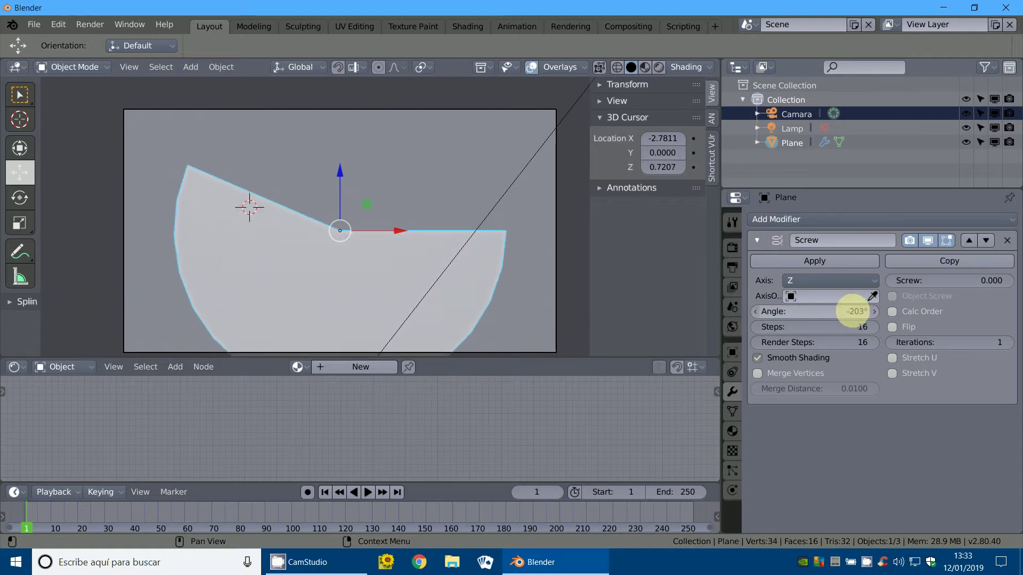
{"action": "left_click", "coordinate": [852, 312]}
{"action": "type", "text": "0"}
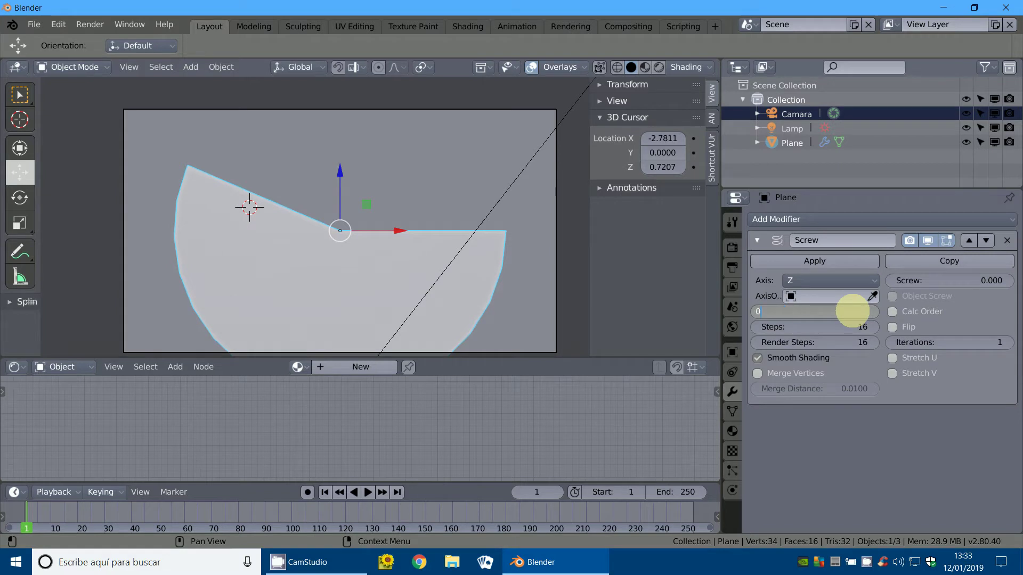
Set the Screw Angle to 0°, keyframe it at frame 1, and turn the Outliner into a Dope Sheet.
{"action": "key", "text": "Return"}
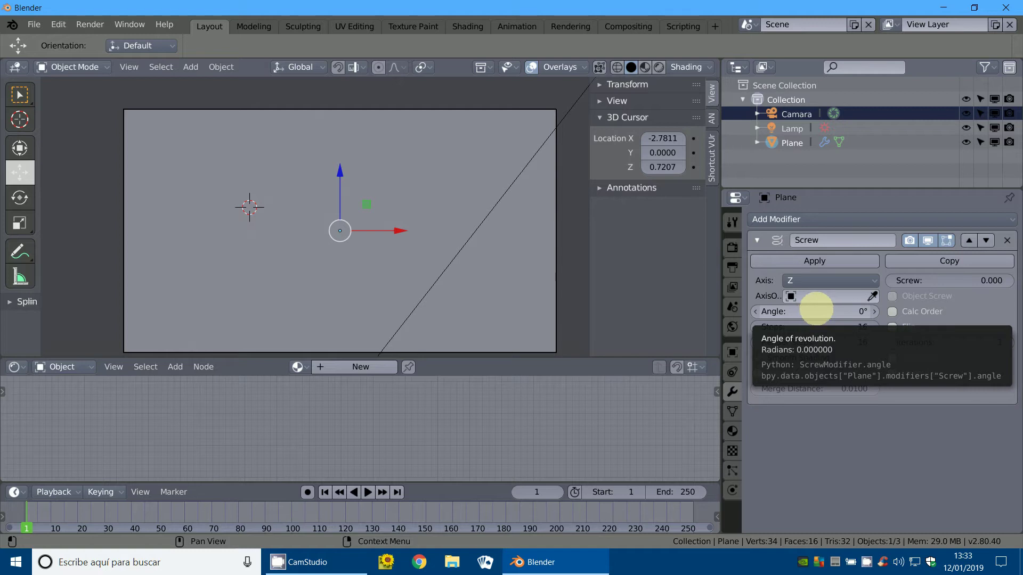
{"action": "key", "text": "i"}
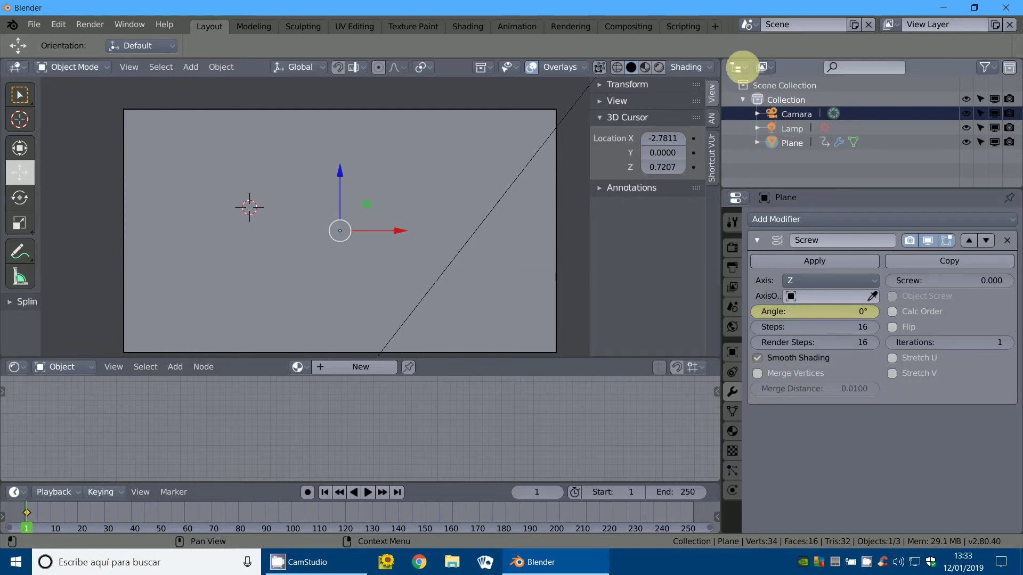
{"action": "left_click", "coordinate": [739, 67]}
{"action": "left_click", "coordinate": [397, 121]}
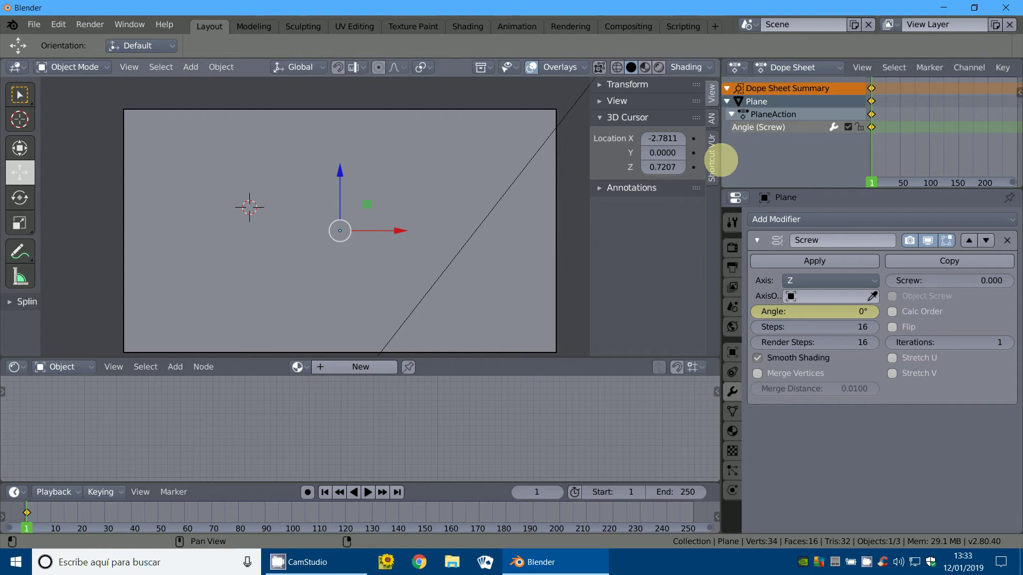
At frame 60, set the Screw Angle to -360° and keyframe it.
{"action": "left_click_drag", "start_coordinate": [720, 160], "coordinate": [571, 162]}
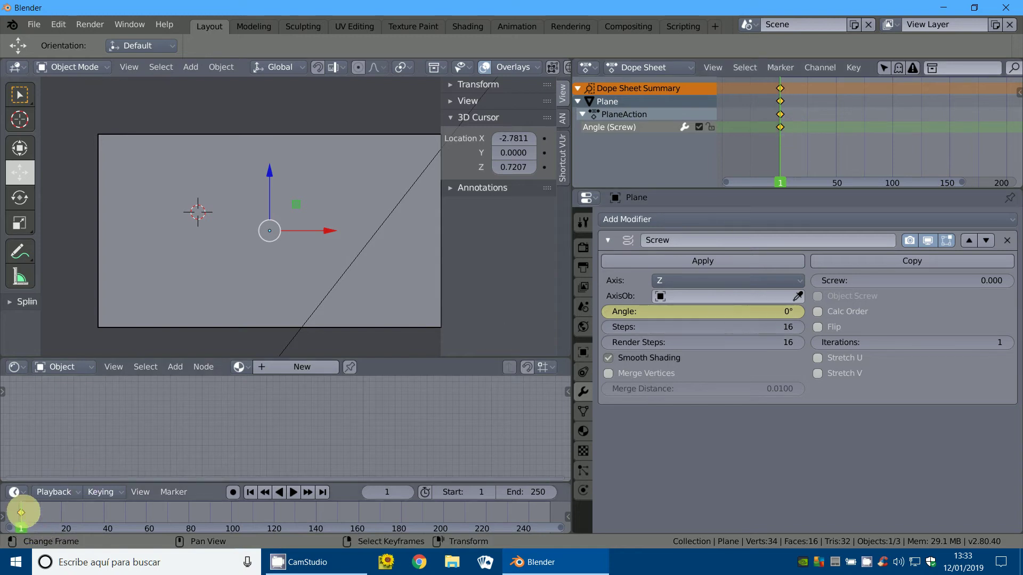
{"action": "left_click_drag", "start_coordinate": [21, 513], "coordinate": [233, 524]}
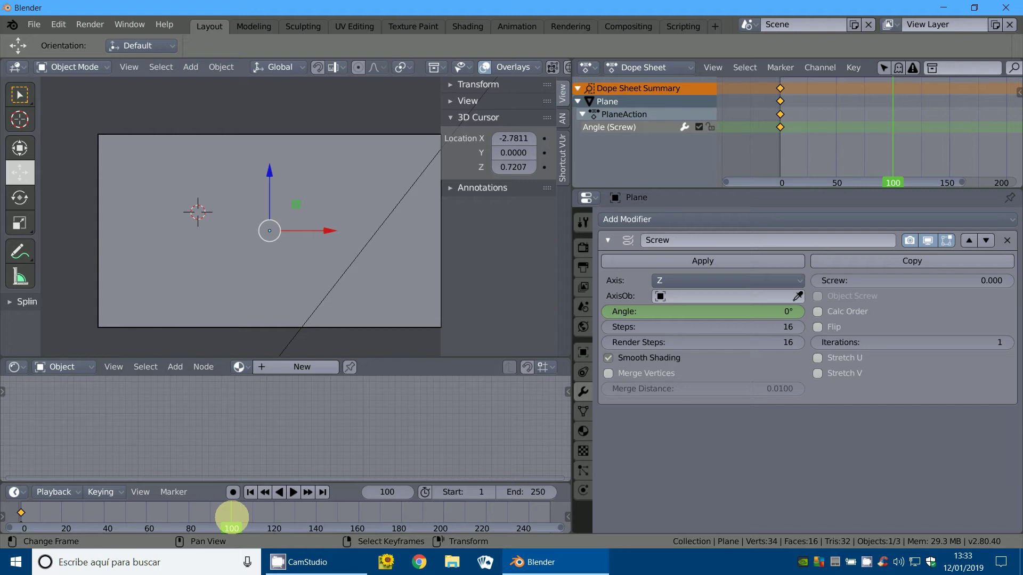
{"action": "left_click_drag", "start_coordinate": [231, 517], "coordinate": [169, 521]}
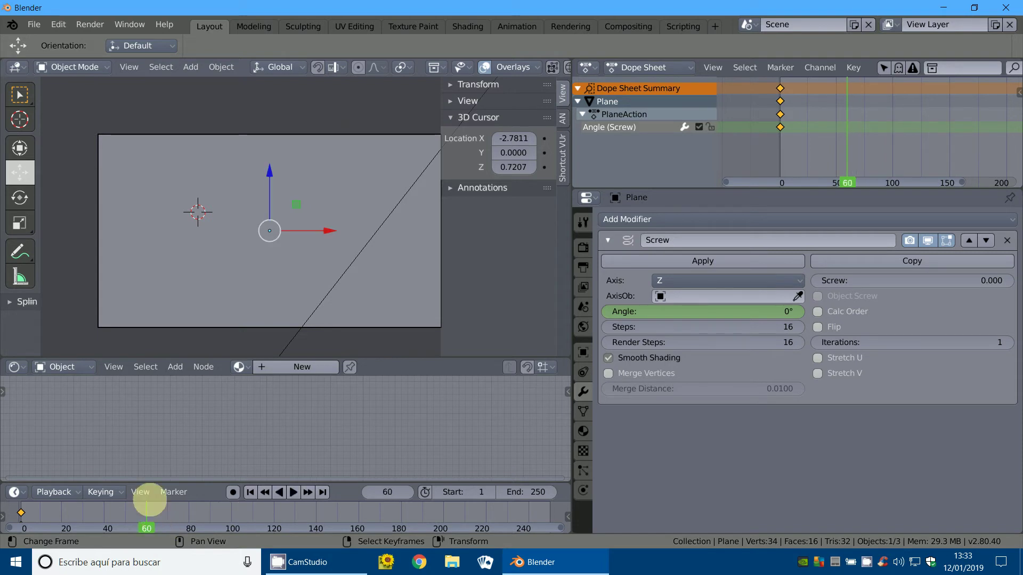
{"action": "middle_click_drag", "start_coordinate": [213, 517], "coordinate": [271, 517]}
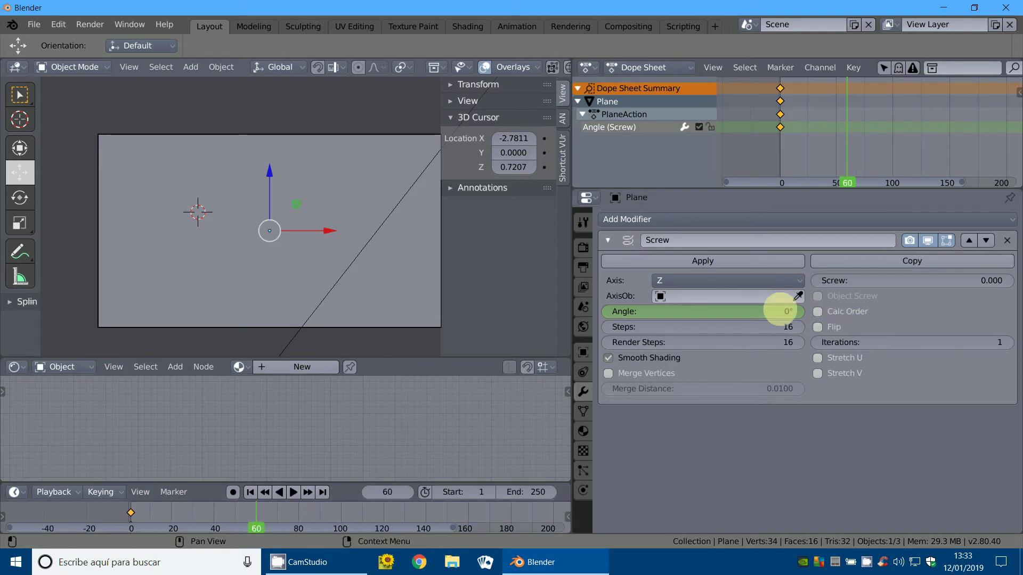
{"action": "mouse_move", "coordinate": [701, 310]}
{"action": "left_mouse_down"}
{"action": "mouse_move", "coordinate": [671, 312]}
{"action": "mouse_move", "coordinate": [735, 313]}
{"action": "left_mouse_up"}
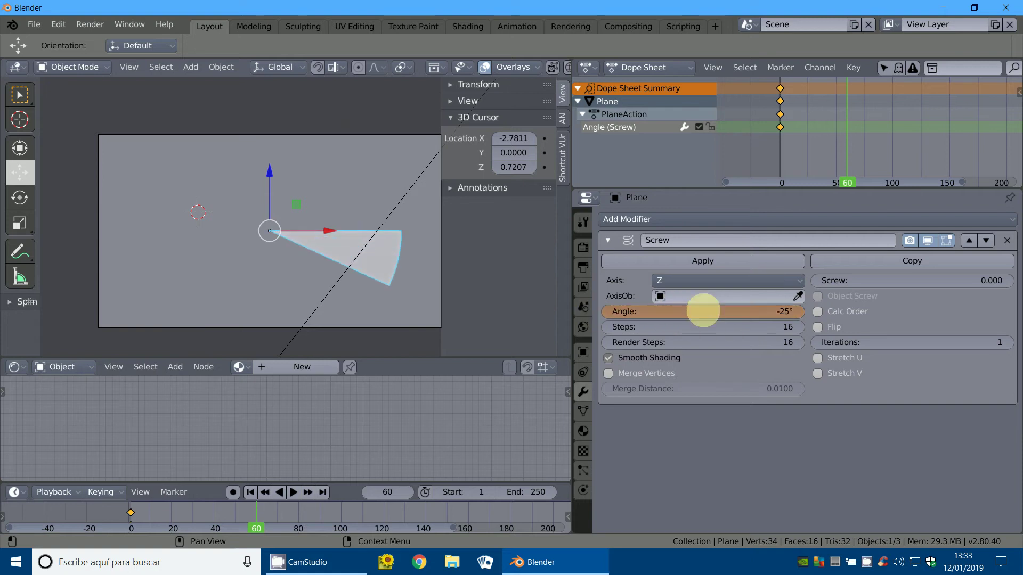
{"action": "left_click", "coordinate": [737, 314]}
{"action": "type", "text": "-360"}
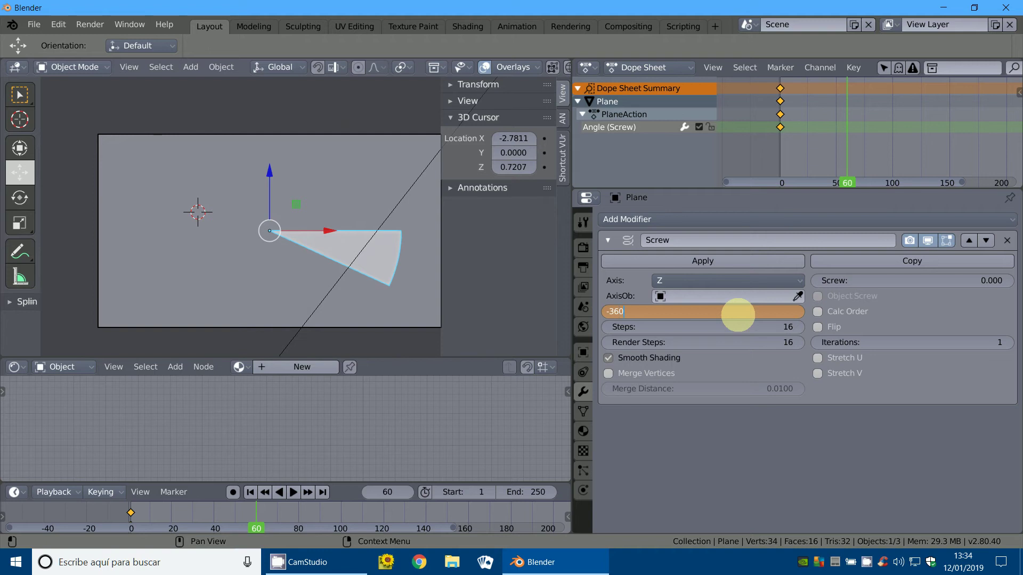
{"action": "key", "text": "Return"}
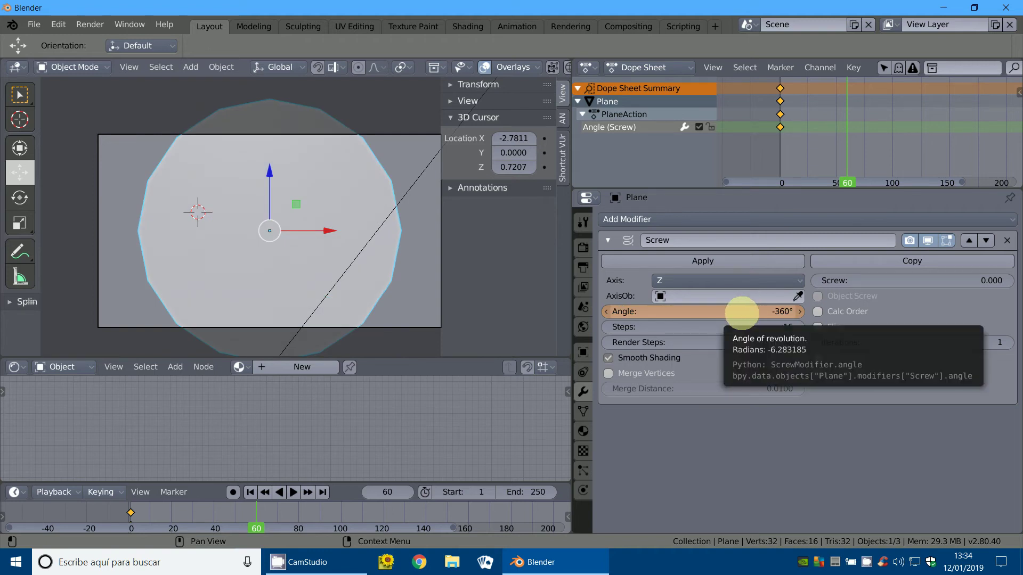
{"action": "key", "text": "i"}
Play the disc animation, stop at frame 59, and enlarge the Dope Sheet area.
{"action": "middle_click_drag", "start_coordinate": [855, 126], "coordinate": [878, 129]}
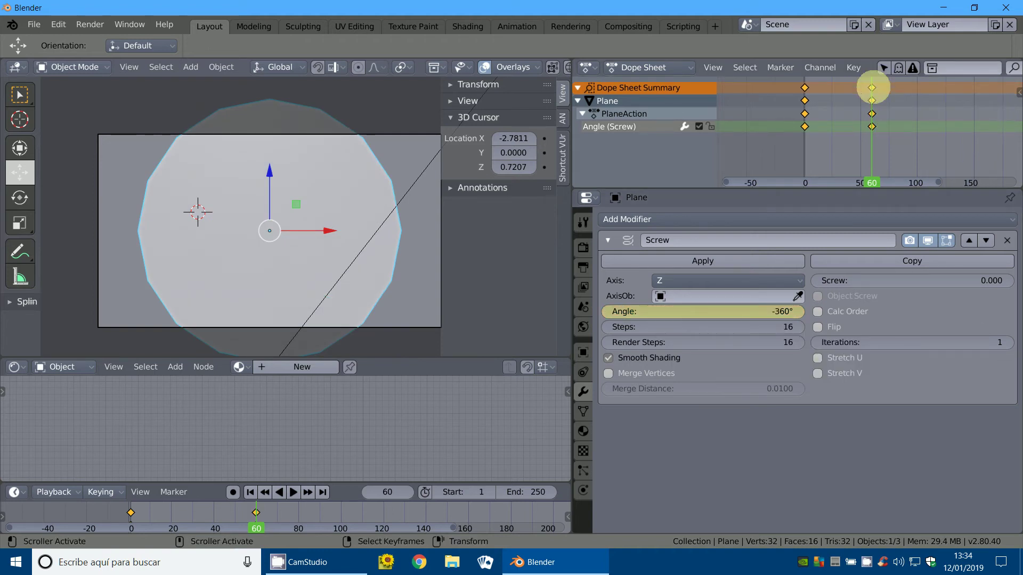
{"action": "key", "text": "shift+Left"}
{"action": "key", "text": "space"}
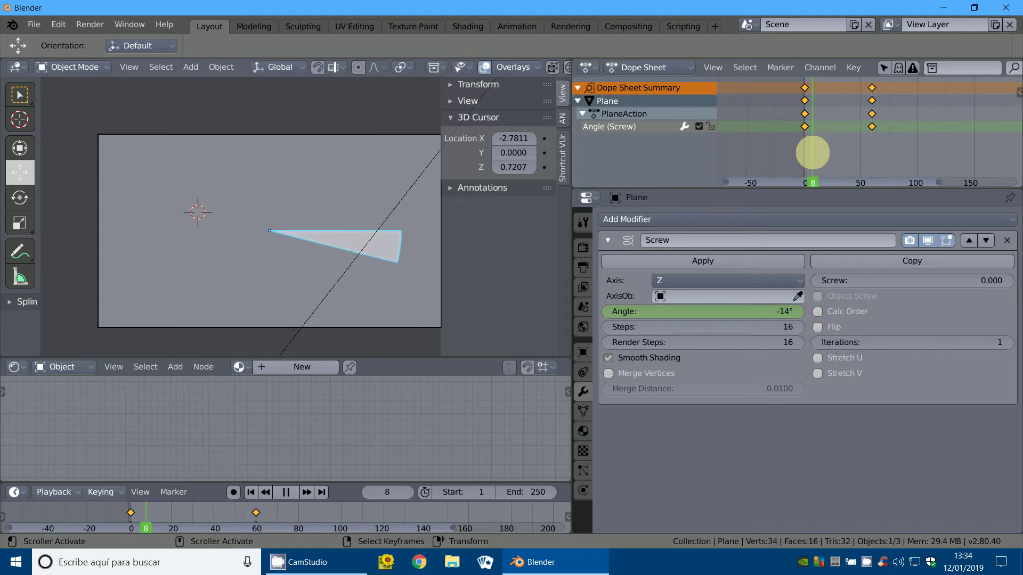
{"action": "key", "text": "space"}
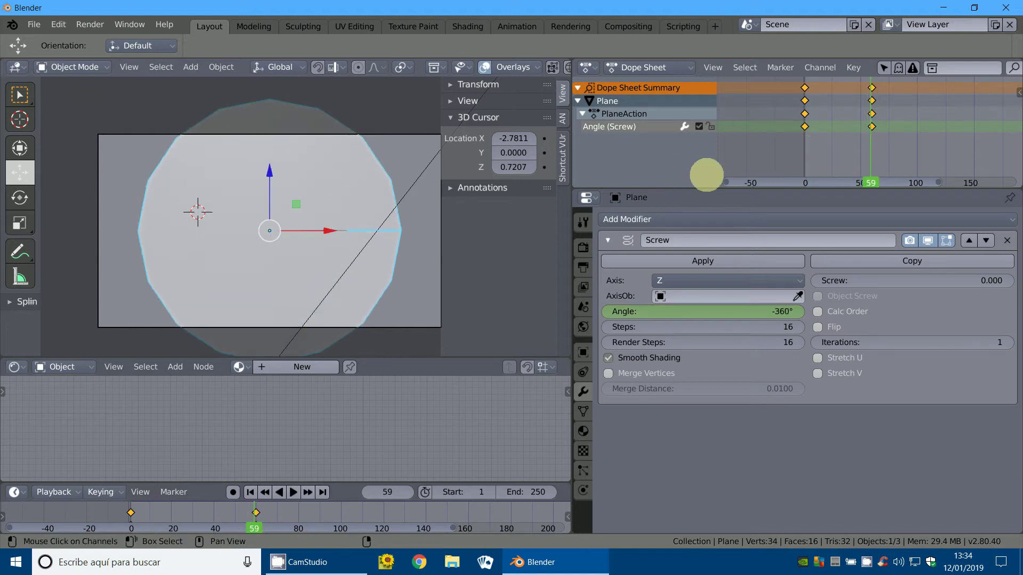
{"action": "left_click_drag", "start_coordinate": [701, 190], "coordinate": [702, 263]}
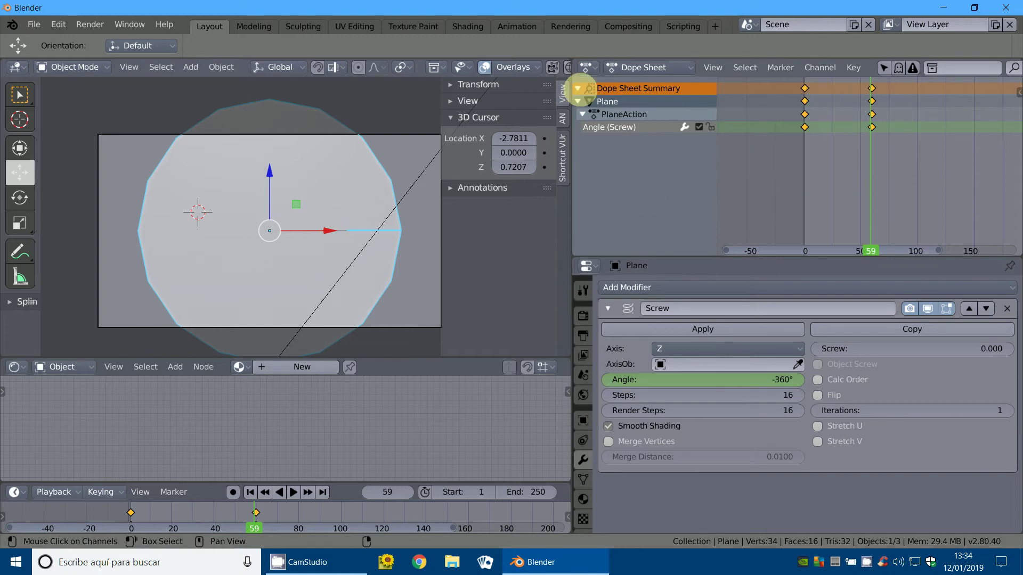
{"action": "left_click", "coordinate": [586, 68]}
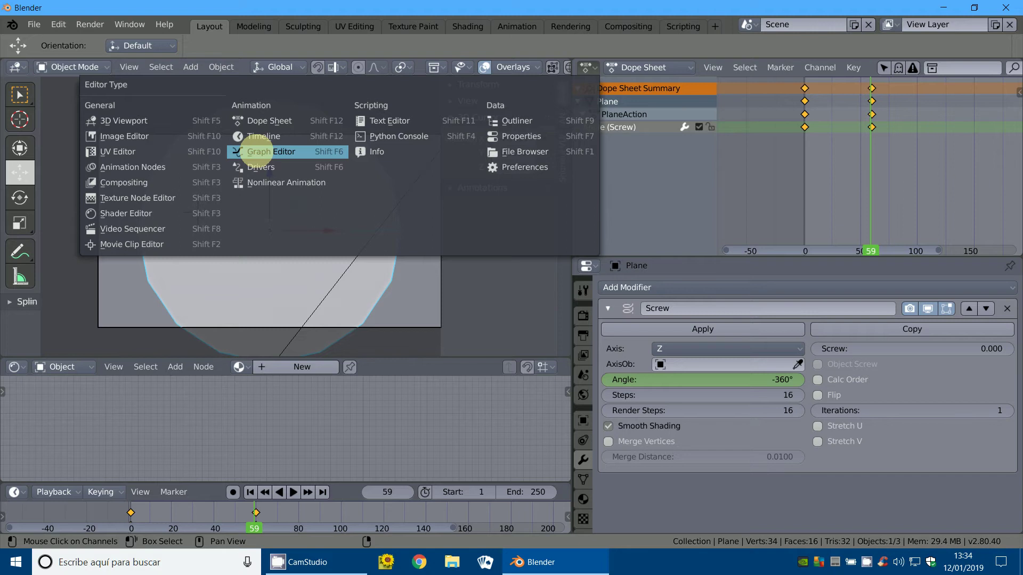
Switch to the Graph Editor, frame the Angle curve, select both keyframes and show the sidebar.
{"action": "left_click", "coordinate": [258, 152]}
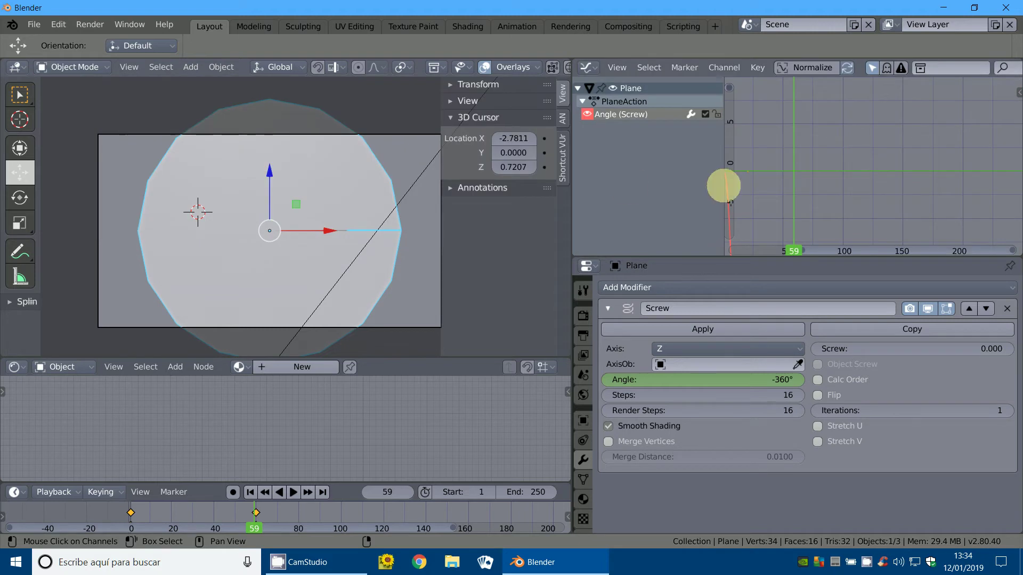
{"action": "mouse_move", "coordinate": [847, 140]}
{"action": "middle_mouse_down", "text": "ctrl"}
{"action": "mouse_move", "coordinate": [836, 244]}
{"action": "mouse_move", "coordinate": [815, 140]}
{"action": "middle_mouse_up", "text": "ctrl"}
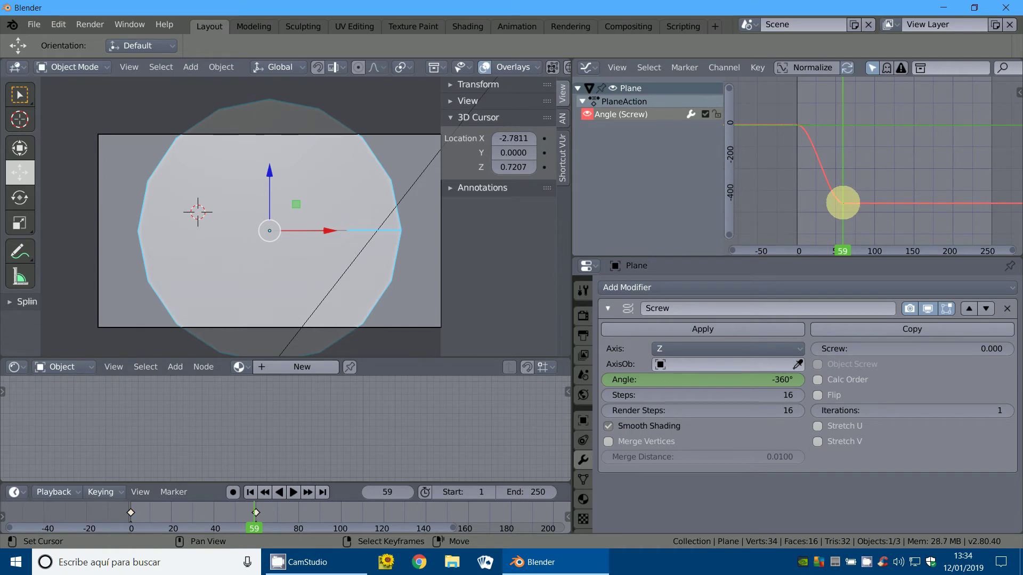
{"action": "left_click_drag", "start_coordinate": [769, 100], "coordinate": [878, 225]}
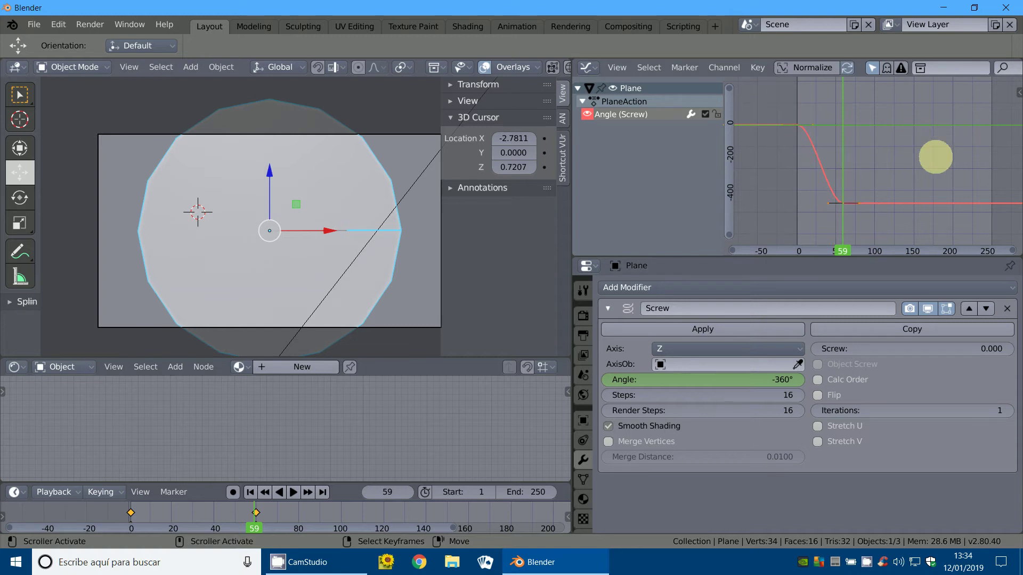
{"action": "key", "text": "n"}
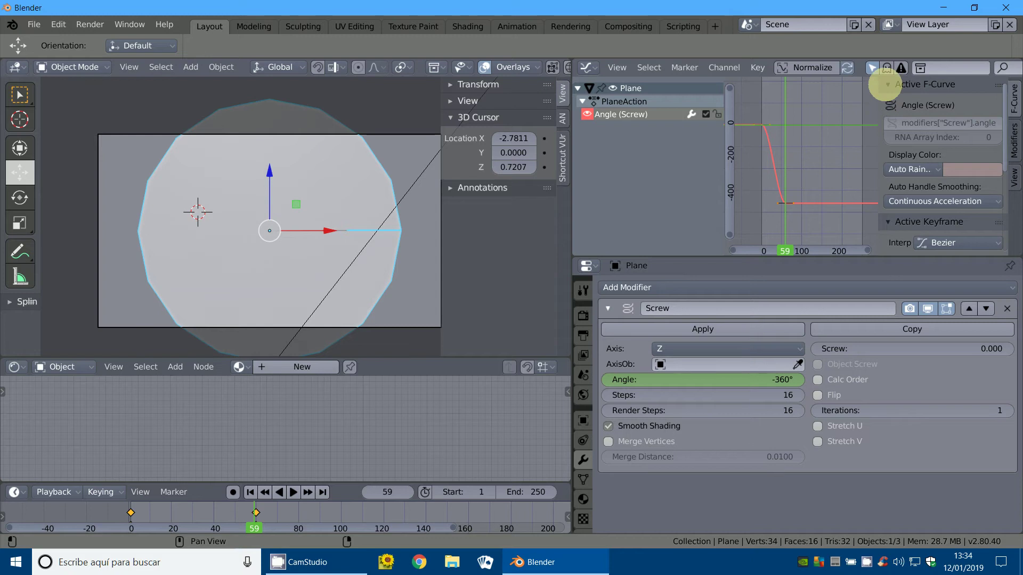
Set both Screw Angle keyframes to Linear interpolation for a constant-speed sweep.
{"action": "left_click", "coordinate": [885, 84]}
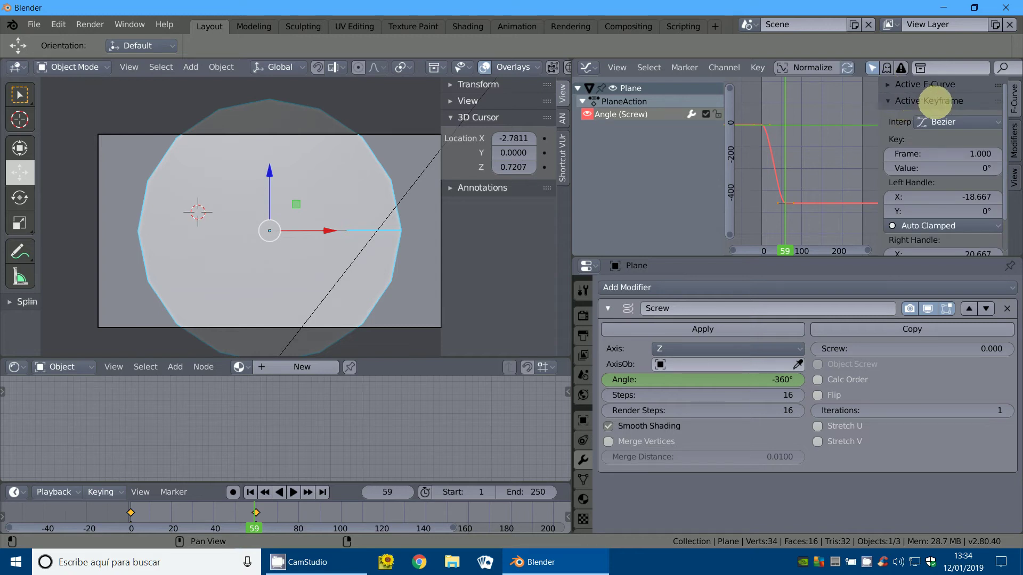
{"action": "left_click", "coordinate": [947, 121]}
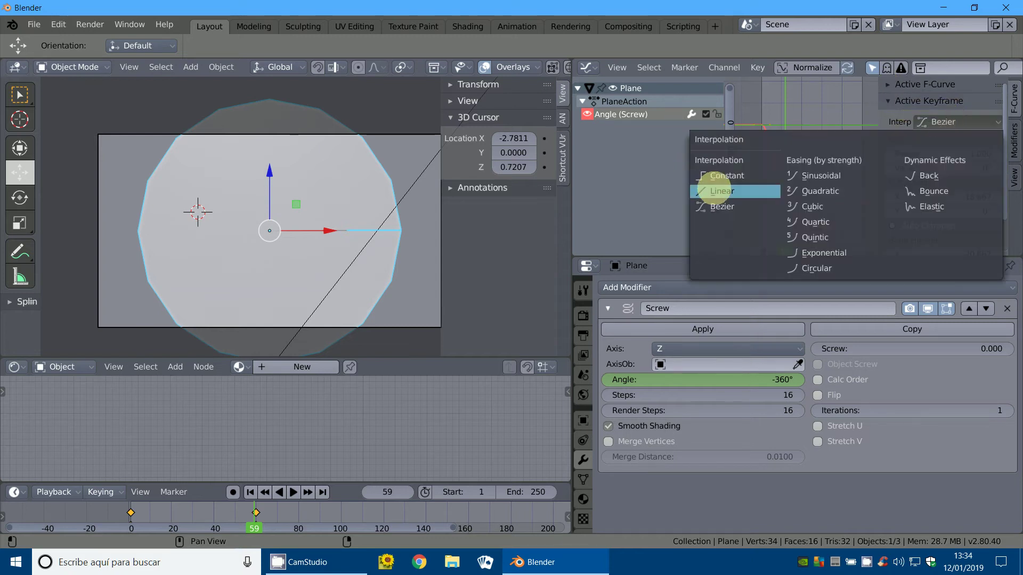
{"action": "left_click", "coordinate": [721, 192]}
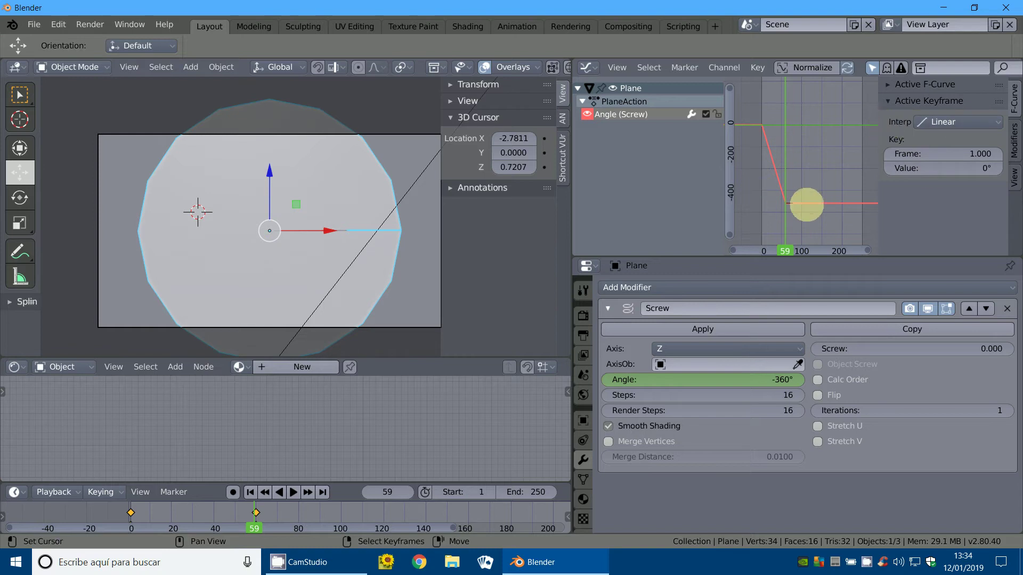
{"action": "middle_click_drag", "start_coordinate": [807, 205], "coordinate": [817, 205]}
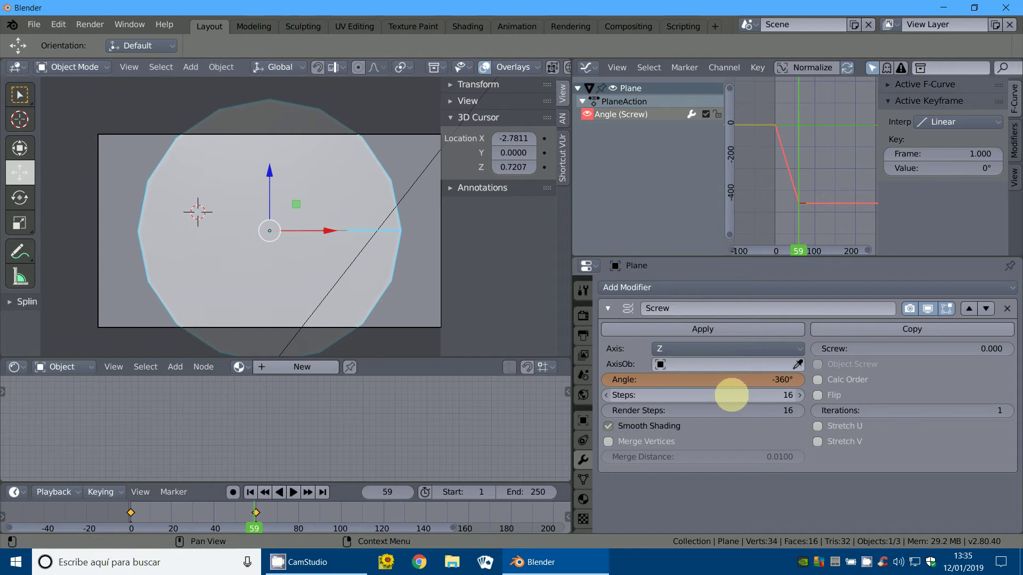
Set the Screw modifier's Steps and Render Steps both to 60.
{"action": "left_click", "coordinate": [731, 395]}
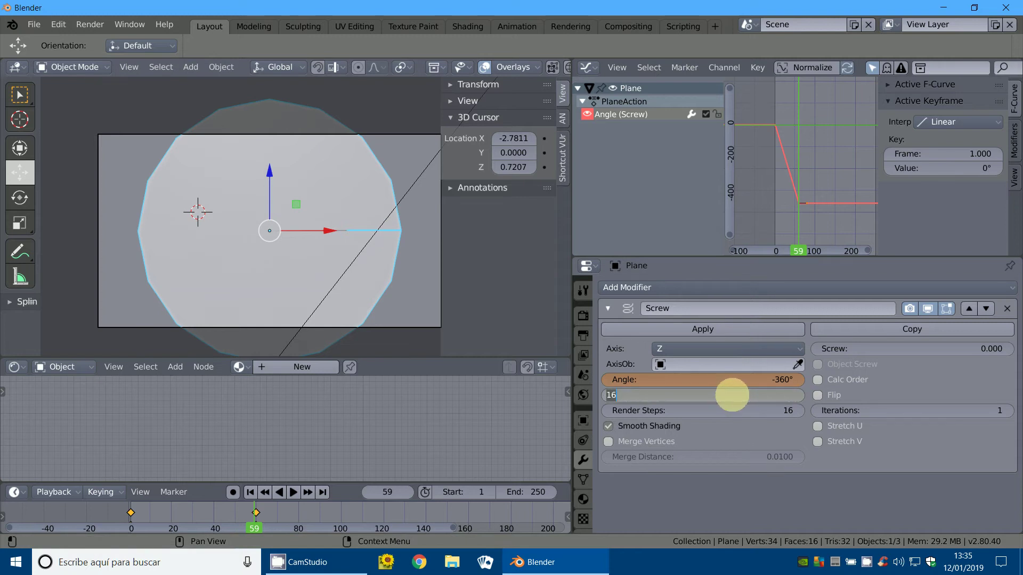
{"action": "type", "text": "32"}
{"action": "key", "text": "Return"}
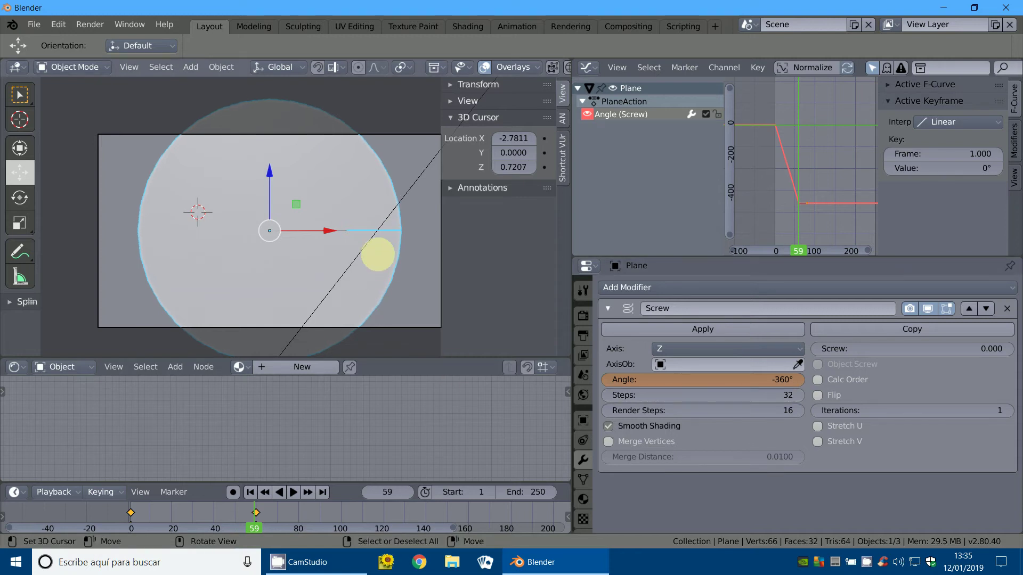
{"action": "left_click", "coordinate": [772, 397]}
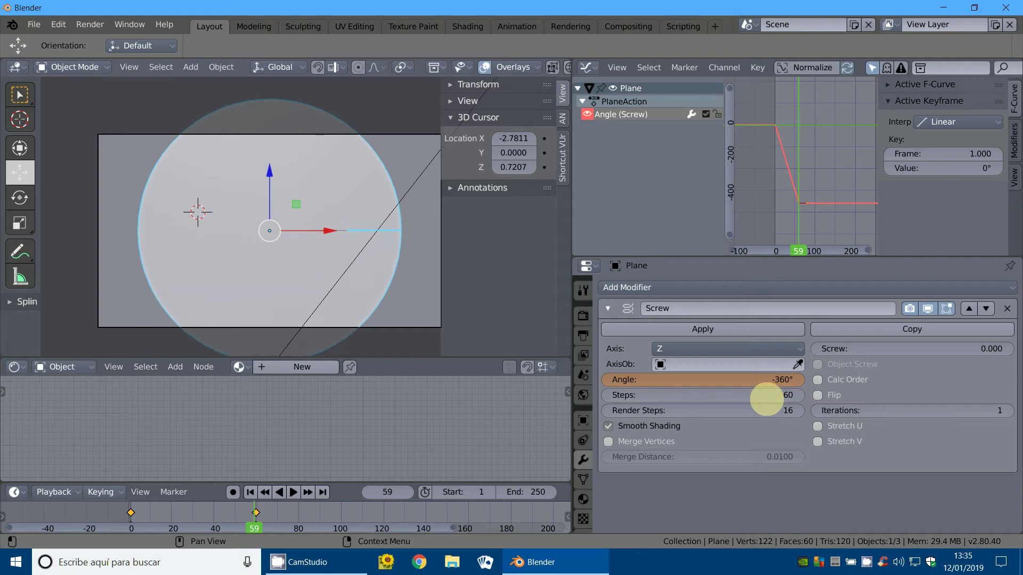
{"action": "type", "text": "60"}
{"action": "key", "text": "Return"}
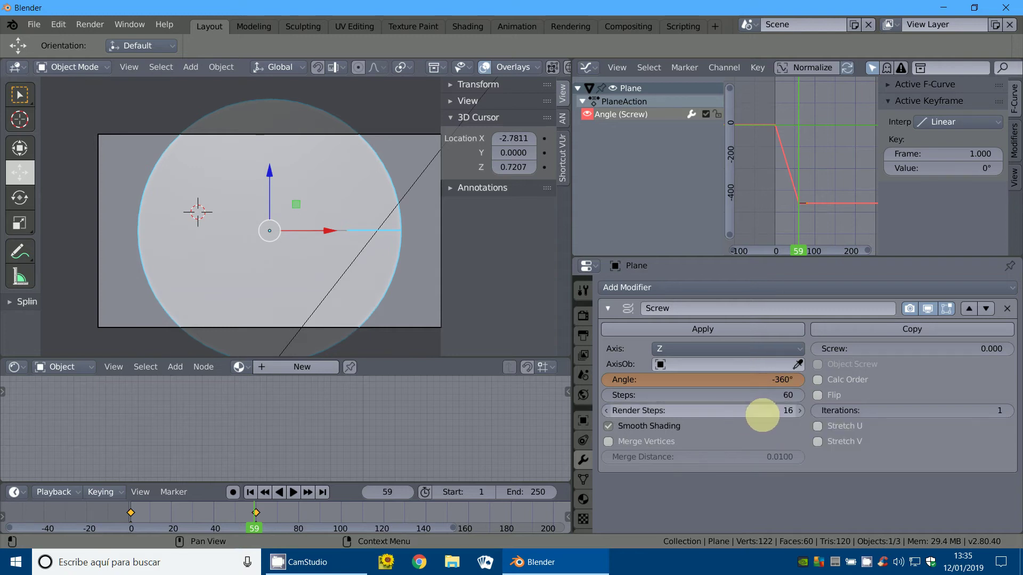
{"action": "left_click", "coordinate": [763, 411]}
{"action": "type", "text": "60"}
{"action": "key", "text": "Return"}
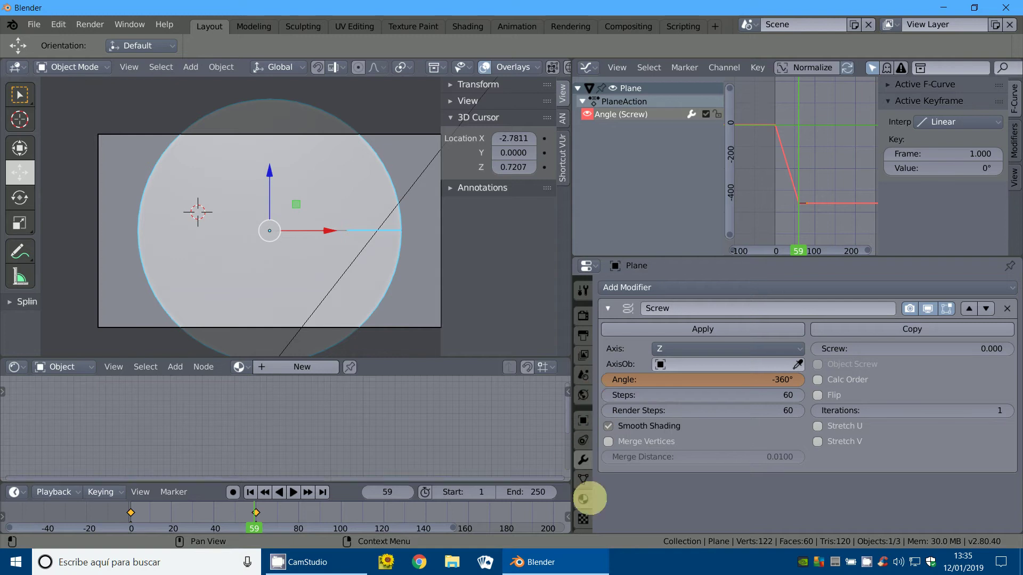
{"action": "left_click", "coordinate": [583, 499]}
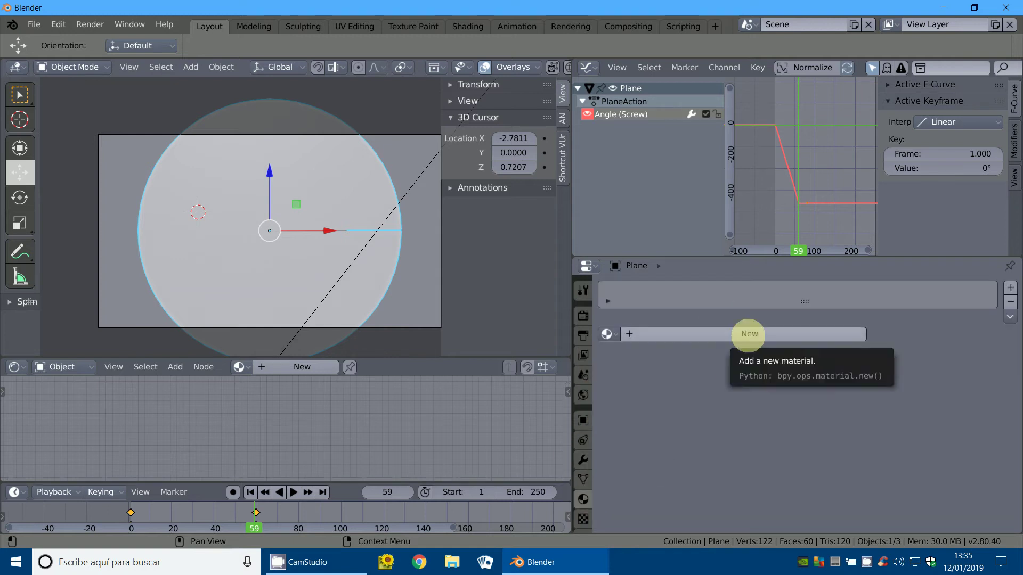
Create a new material for the disc with an orange viewport display colour.
{"action": "left_click", "coordinate": [747, 334]}
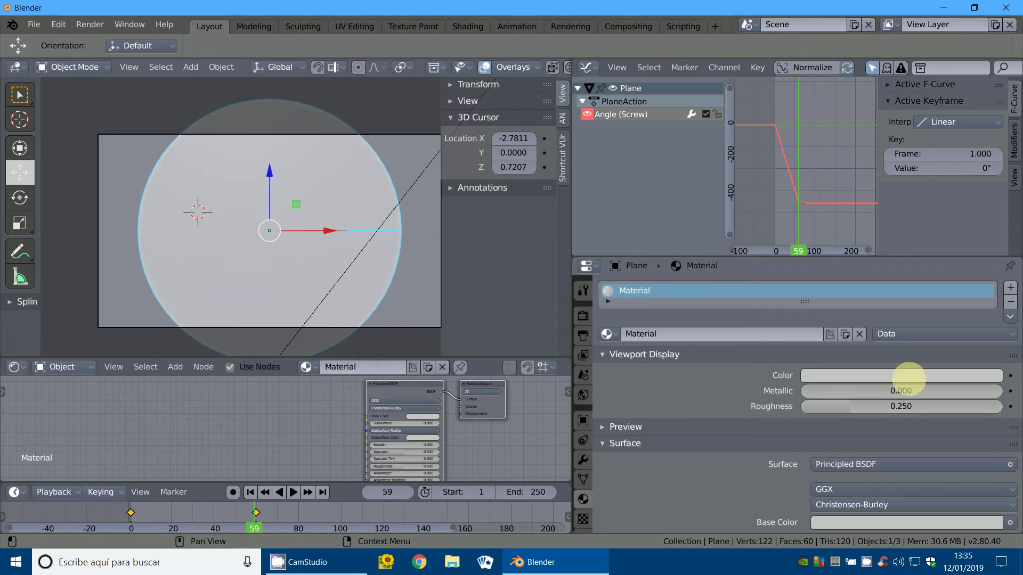
{"action": "left_click", "coordinate": [908, 376]}
{"action": "left_click", "coordinate": [915, 271]}
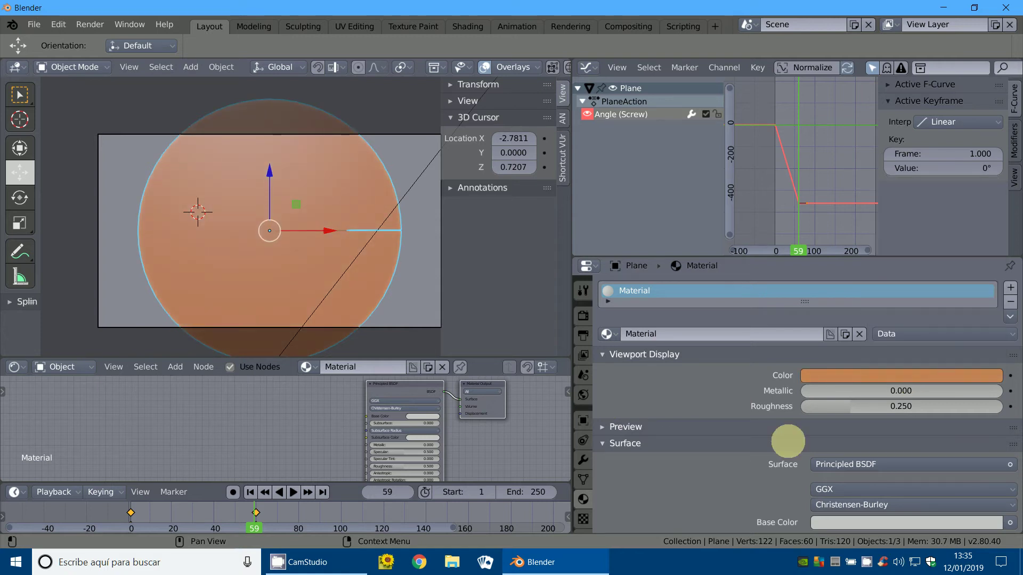
{"action": "scroll", "coordinate": [788, 446], "scroll_direction": "down", "scroll_amount": 1}
Eyedrop the orange viewport colour into the material's Base Color.
{"action": "left_click", "coordinate": [908, 501]}
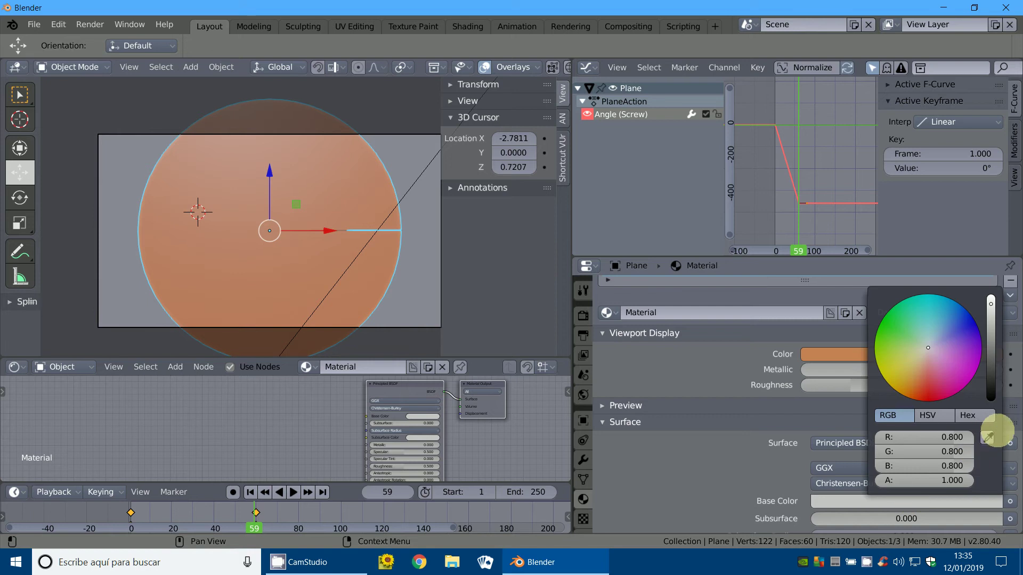
{"action": "left_click", "coordinate": [987, 437]}
{"action": "left_click", "coordinate": [945, 350]}
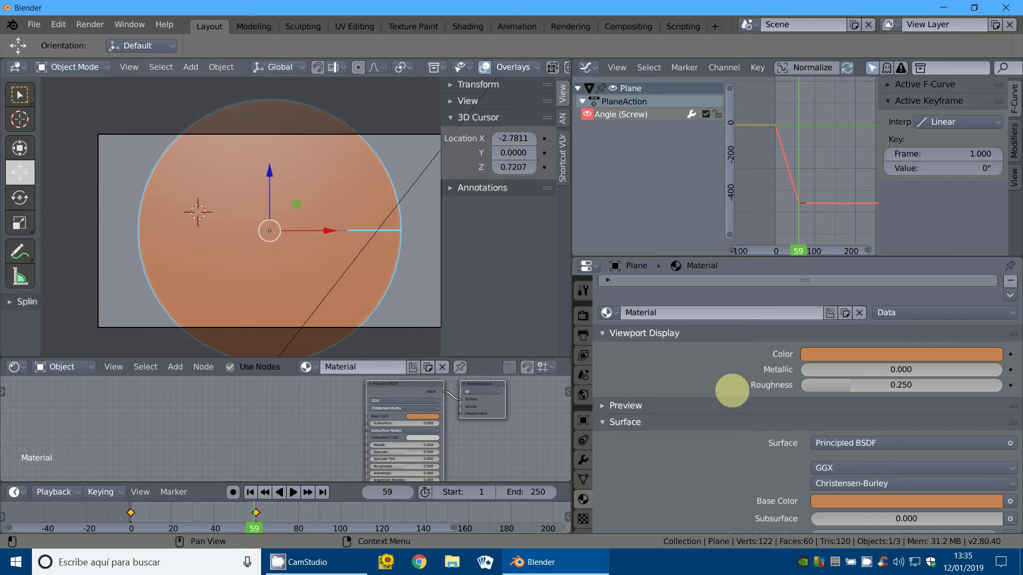
{"action": "scroll", "coordinate": [696, 379], "scroll_direction": "down", "scroll_amount": 4}
{"action": "scroll", "coordinate": [696, 384], "scroll_direction": "down", "scroll_amount": 4}
{"action": "scroll", "coordinate": [698, 387], "scroll_direction": "down", "scroll_amount": 4}
{"action": "scroll", "coordinate": [697, 387], "scroll_direction": "up", "scroll_amount": 6}
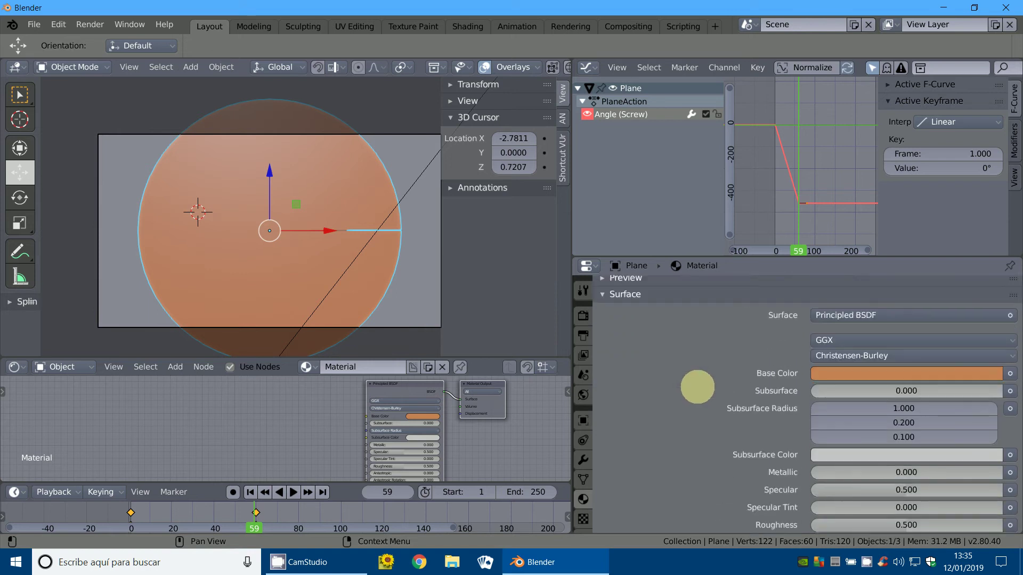
{"action": "scroll", "coordinate": [696, 383], "scroll_direction": "up", "scroll_amount": 1}
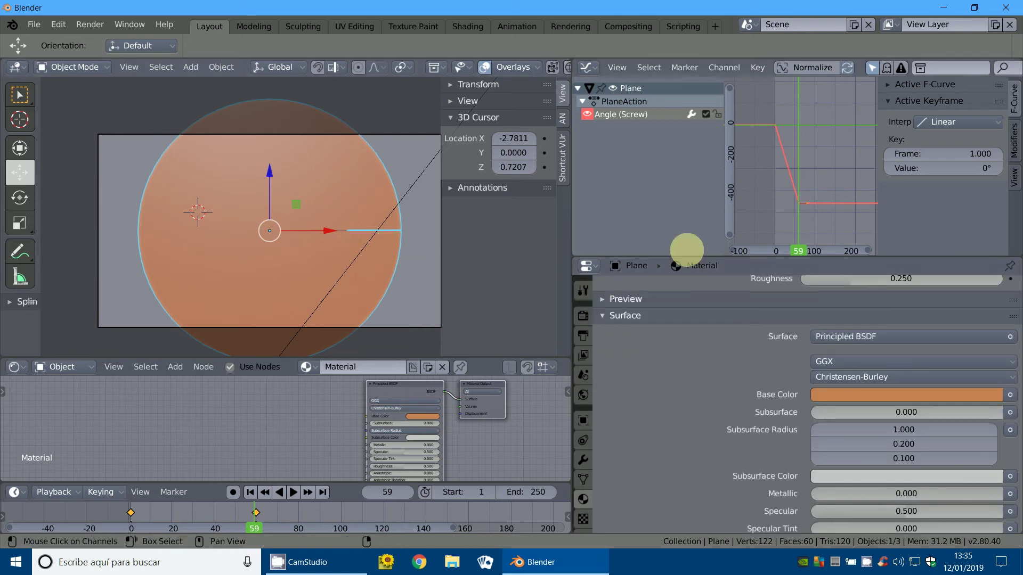
Change the World colour to pale yellow (R 0.712, G 0.619, B 0.206).
{"action": "left_click", "coordinate": [583, 394]}
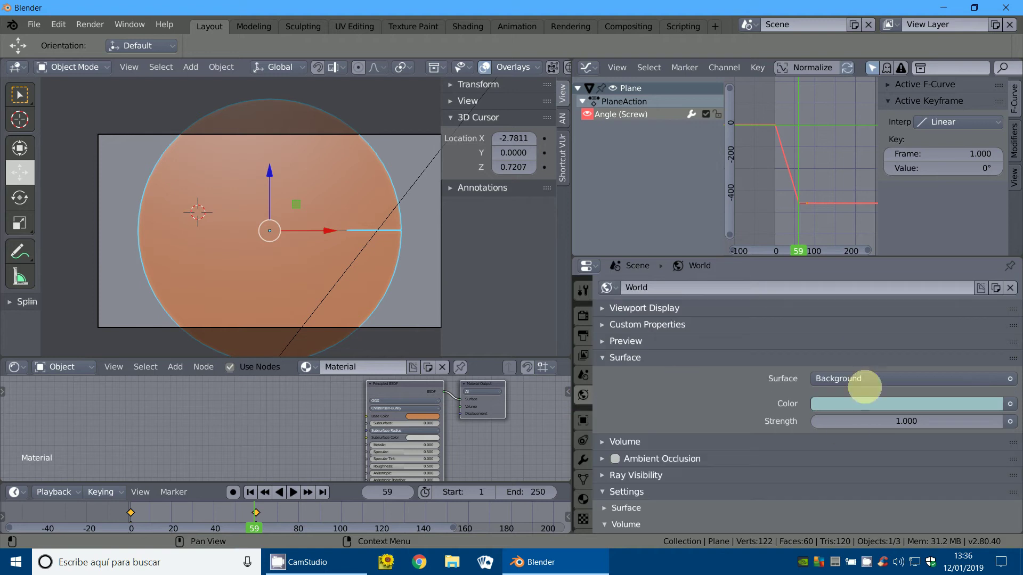
{"action": "left_click", "coordinate": [880, 403]}
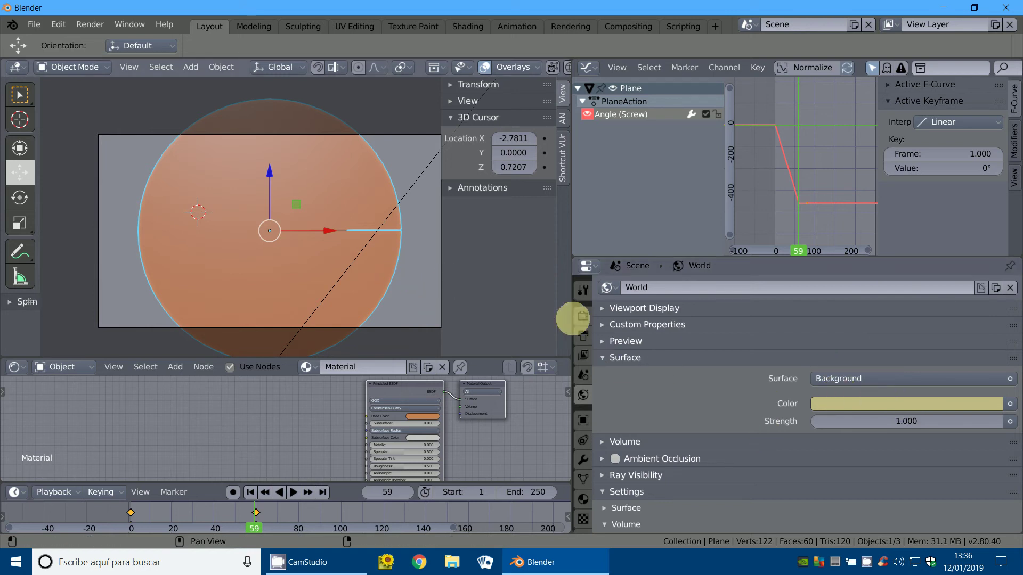
{"action": "mouse_move", "coordinate": [372, 251]}
{"action": "middle_mouse_down"}
{"action": "mouse_move", "coordinate": [395, 260]}
{"action": "mouse_move", "coordinate": [325, 262]}
{"action": "mouse_move", "coordinate": [336, 222]}
{"action": "middle_mouse_up"}
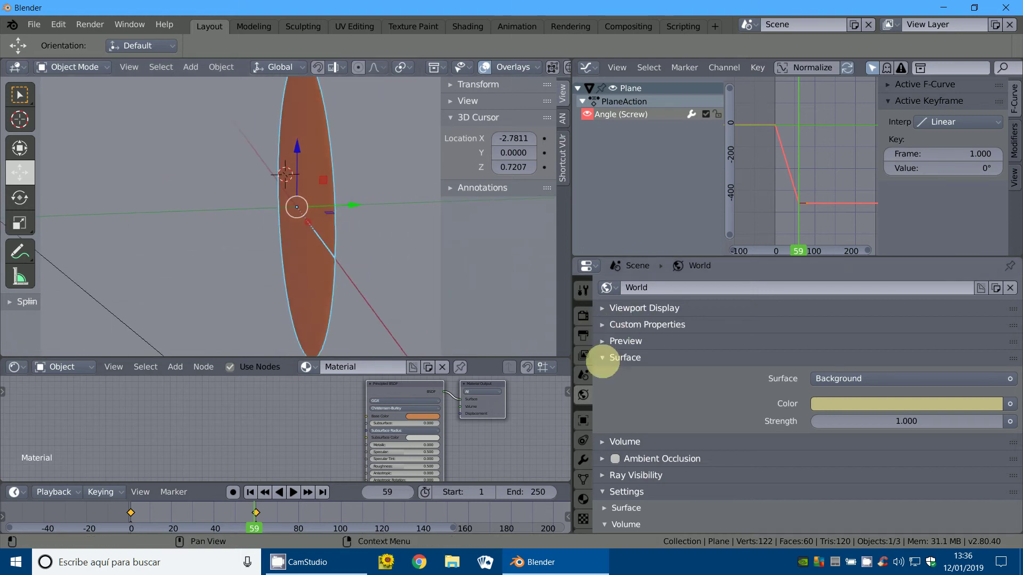
Add a Solidify modifier to the disc with about 0.147 thickness.
{"action": "left_click", "coordinate": [584, 460]}
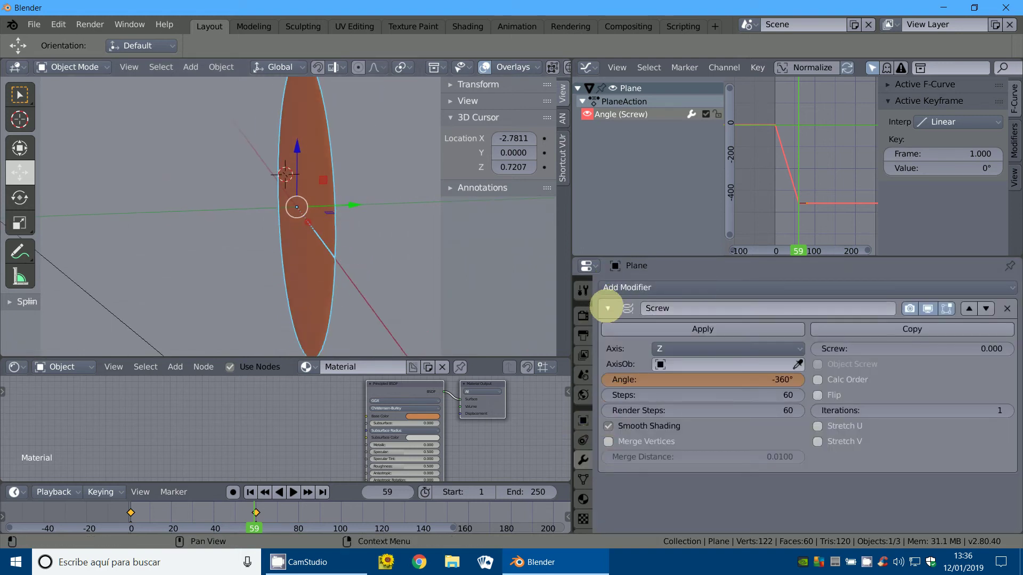
{"action": "left_click", "coordinate": [607, 308]}
{"action": "left_click", "coordinate": [676, 289]}
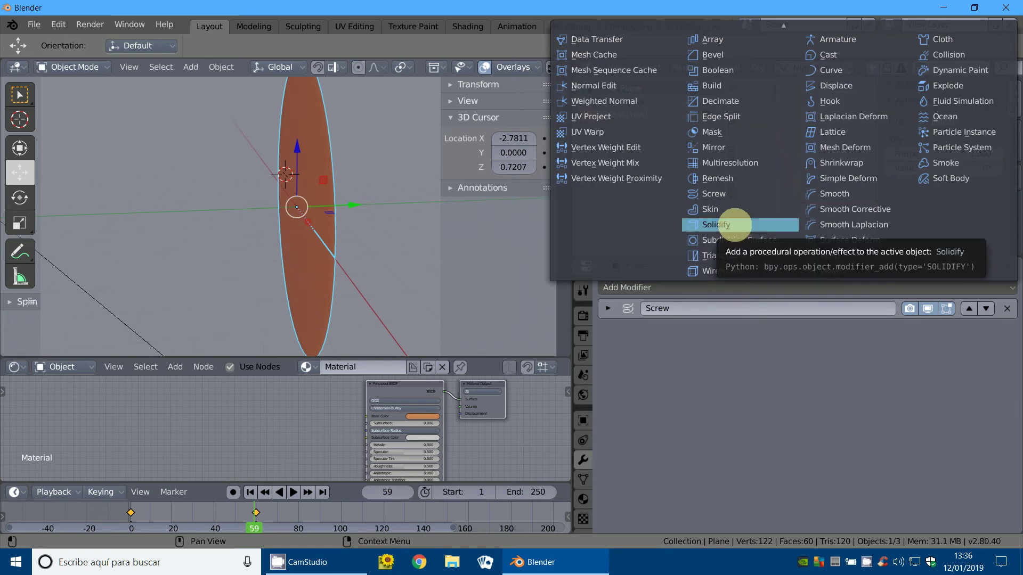
{"action": "left_click", "coordinate": [735, 224]}
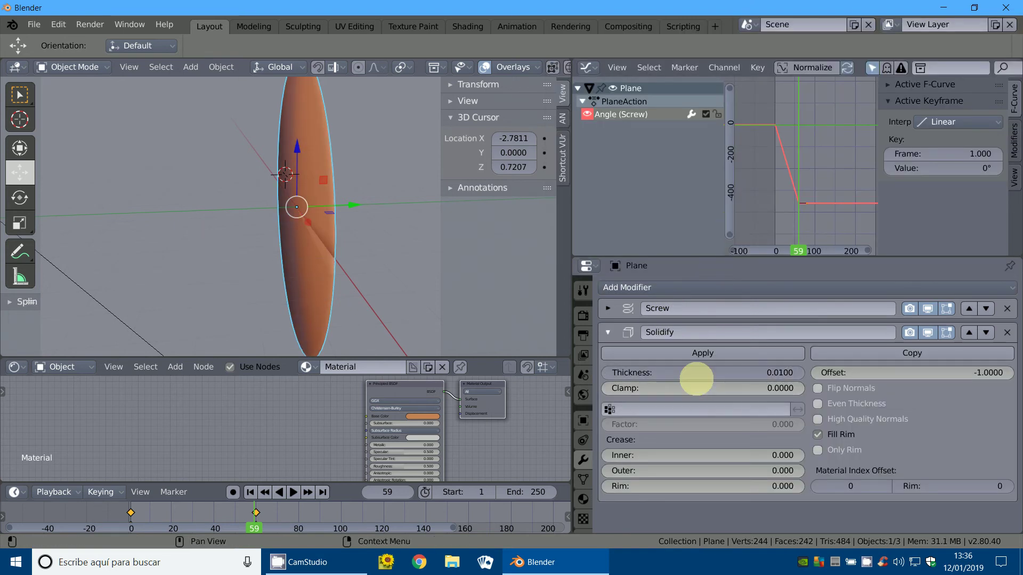
{"action": "mouse_move", "coordinate": [765, 376]}
{"action": "left_mouse_down"}
{"action": "mouse_move", "coordinate": [830, 373]}
{"action": "mouse_move", "coordinate": [748, 372]}
{"action": "left_mouse_up"}
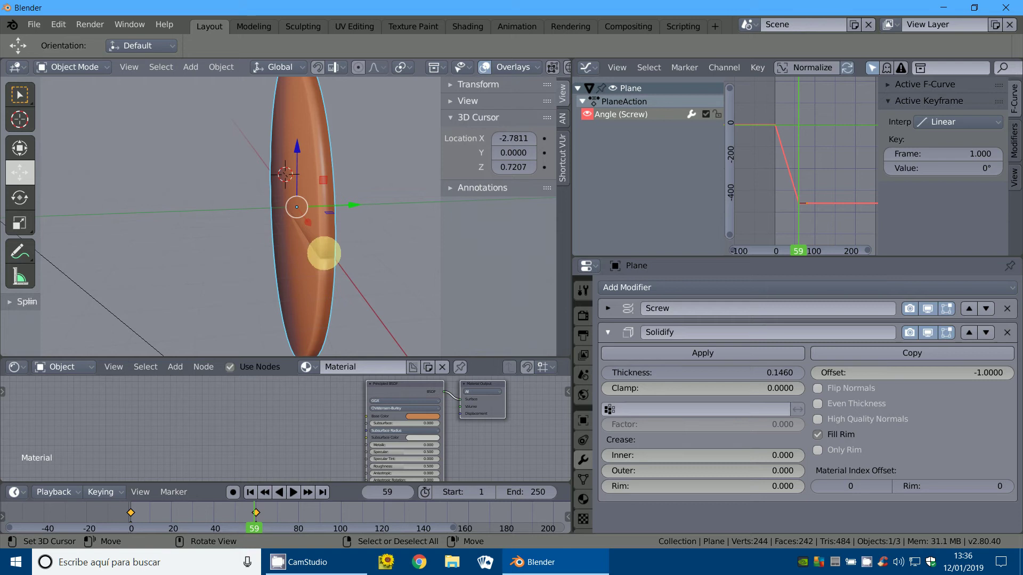
Bring the Solidify offset down to 0 and orbit to check the disc's edge.
{"action": "mouse_move", "coordinate": [835, 371]}
{"action": "left_mouse_down"}
{"action": "mouse_move", "coordinate": [983, 379]}
{"action": "mouse_move", "coordinate": [258, 403]}
{"action": "left_mouse_up"}
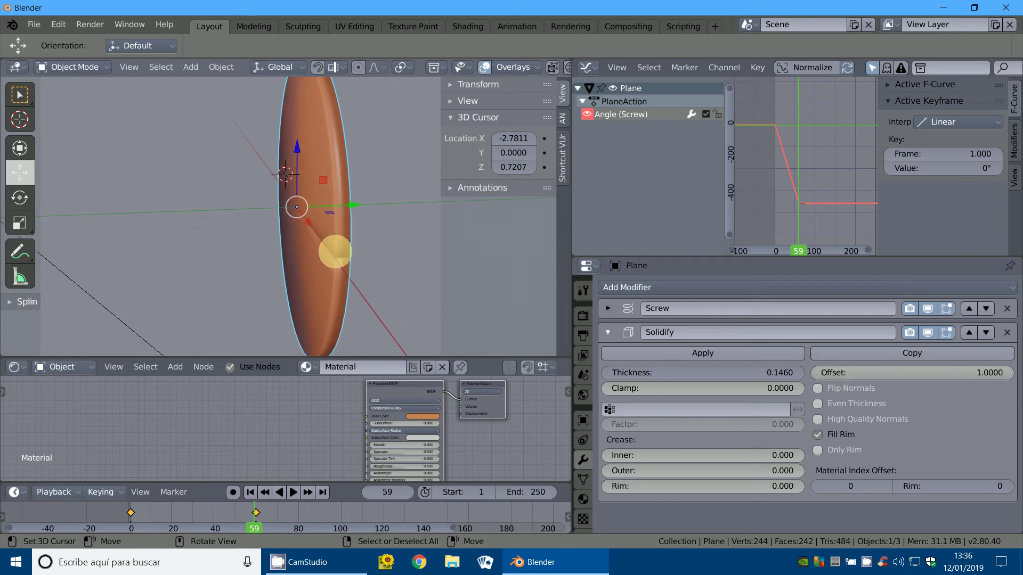
{"action": "left_click_drag", "start_coordinate": [920, 372], "coordinate": [813, 377]}
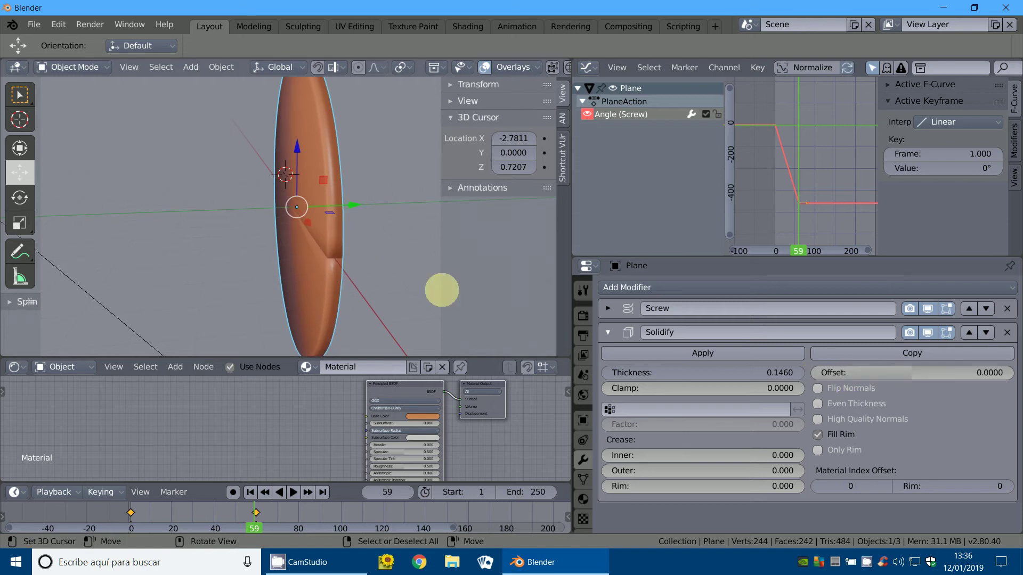
{"action": "middle_click_drag", "start_coordinate": [254, 274], "coordinate": [335, 240]}
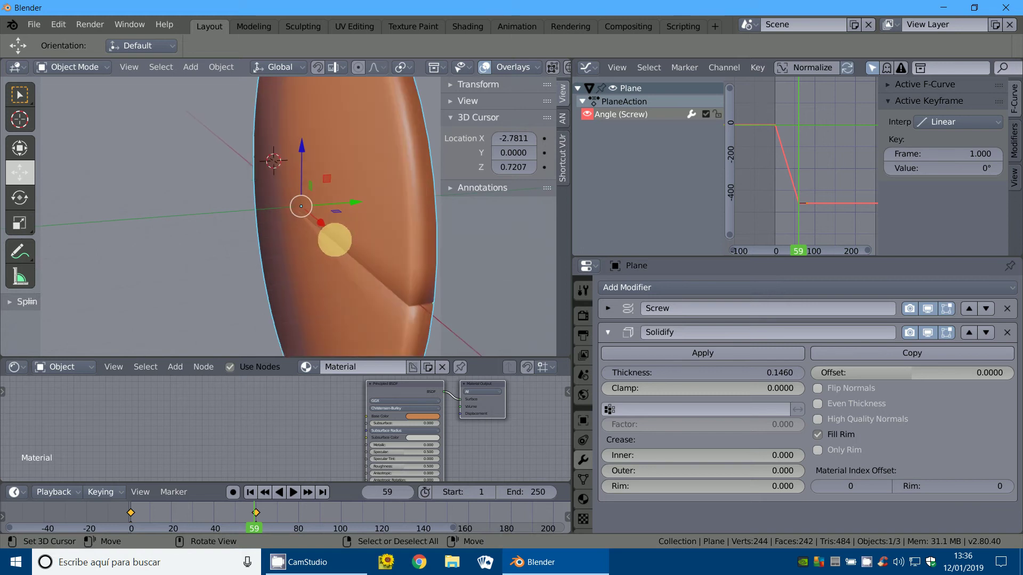
{"action": "middle_click_drag", "start_coordinate": [387, 279], "coordinate": [385, 265]}
Add an EdgeSplit modifier after Solidify and switch to camera view.
{"action": "left_click", "coordinate": [625, 332]}
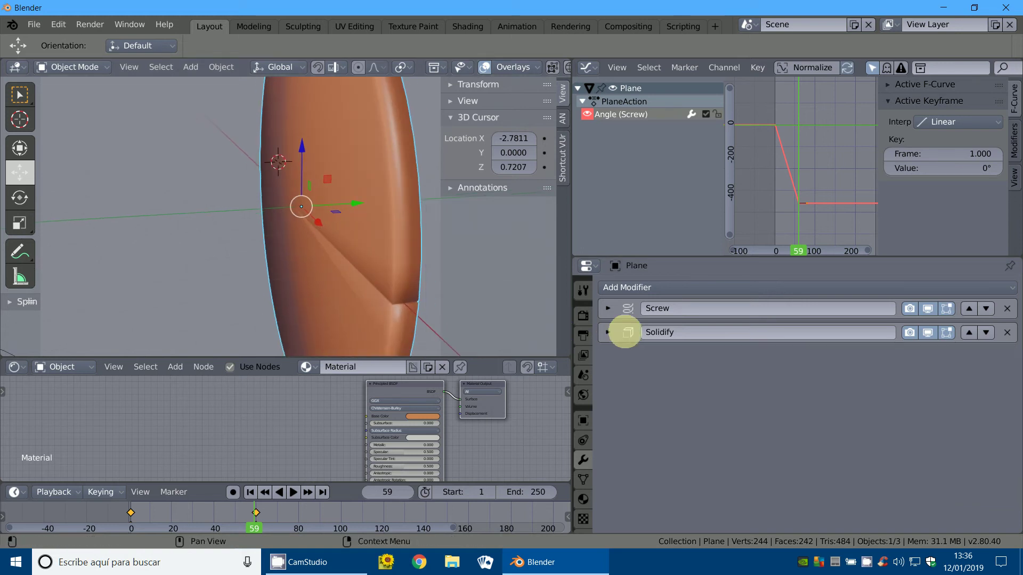
{"action": "left_click", "coordinate": [655, 290]}
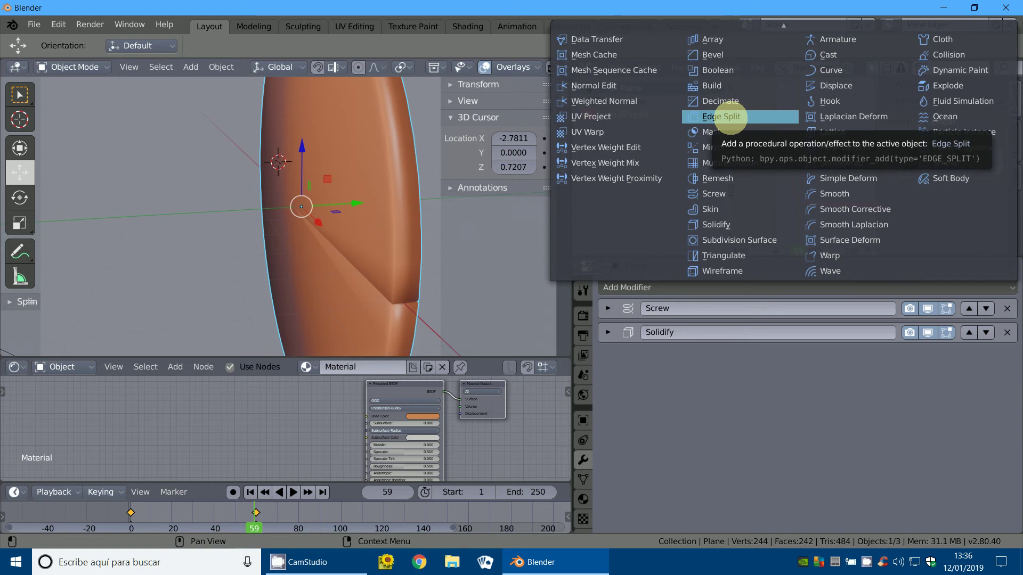
{"action": "left_click", "coordinate": [729, 116]}
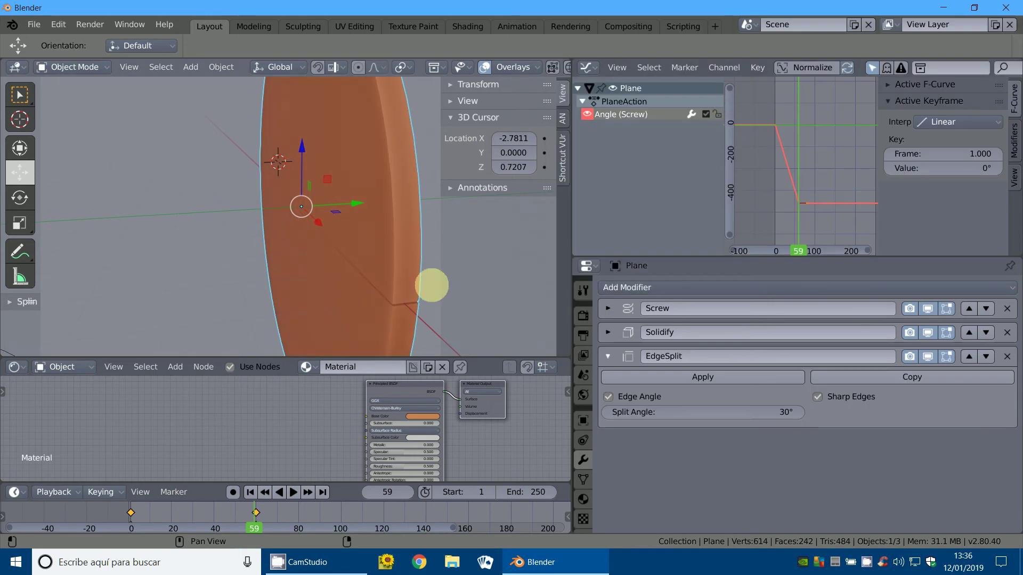
{"action": "middle_click_drag", "start_coordinate": [402, 304], "coordinate": [398, 290]}
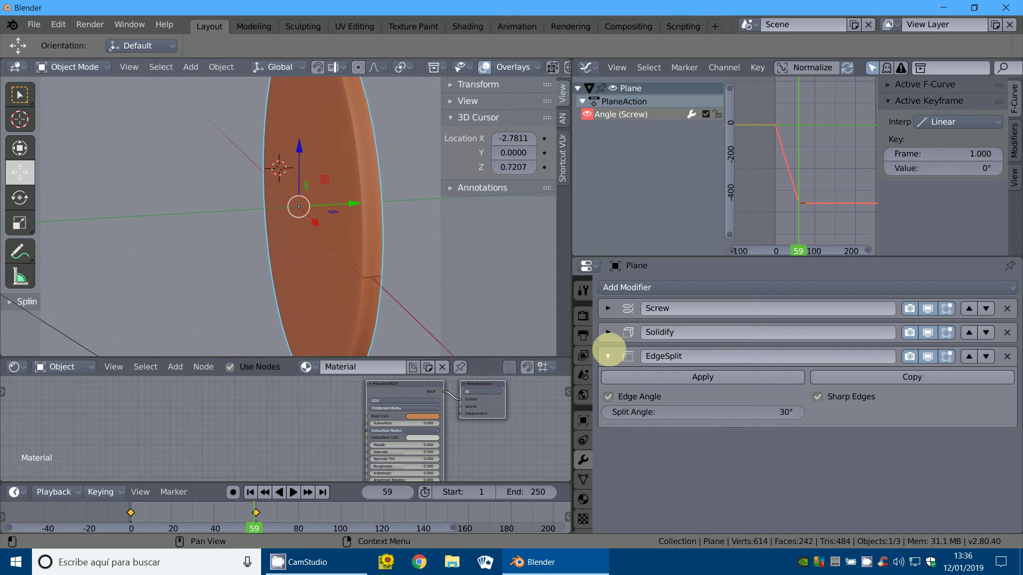
{"action": "left_click", "coordinate": [607, 356]}
{"action": "mouse_move", "coordinate": [407, 319]}
{"action": "middle_mouse_down"}
{"action": "mouse_move", "coordinate": [384, 290]}
{"action": "mouse_move", "coordinate": [406, 286]}
{"action": "middle_mouse_up"}
{"action": "key", "text": "KP_0"}
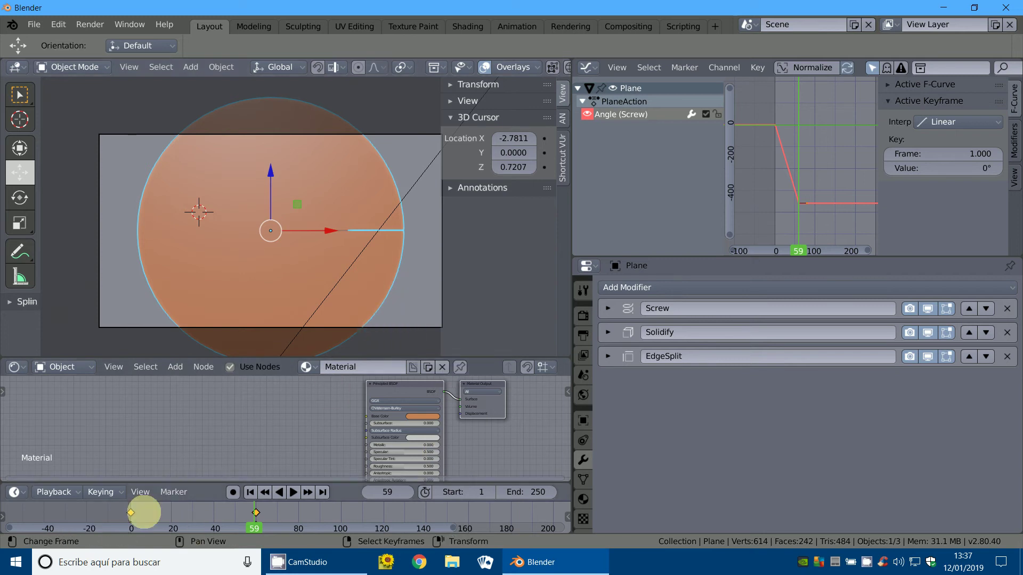
Play the animation and scrub the timeline to around frame 55.
{"action": "key", "text": "space"}
{"action": "left_click", "coordinate": [131, 513]}
{"action": "mouse_move", "coordinate": [131, 512]}
{"action": "left_mouse_down"}
{"action": "mouse_move", "coordinate": [245, 527]}
{"action": "mouse_move", "coordinate": [162, 527]}
{"action": "mouse_move", "coordinate": [240, 527]}
{"action": "mouse_move", "coordinate": [257, 512]}
{"action": "left_mouse_up"}
Lock the camera to the view and reframe the disc obliquely from farther away.
{"action": "left_click", "coordinate": [439, 303]}
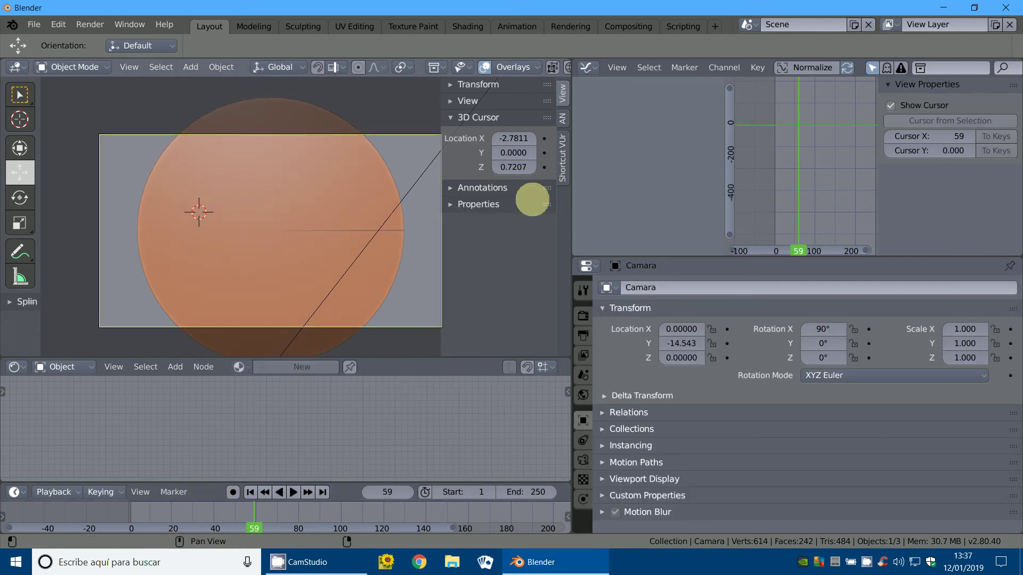
{"action": "left_click", "coordinate": [459, 101]}
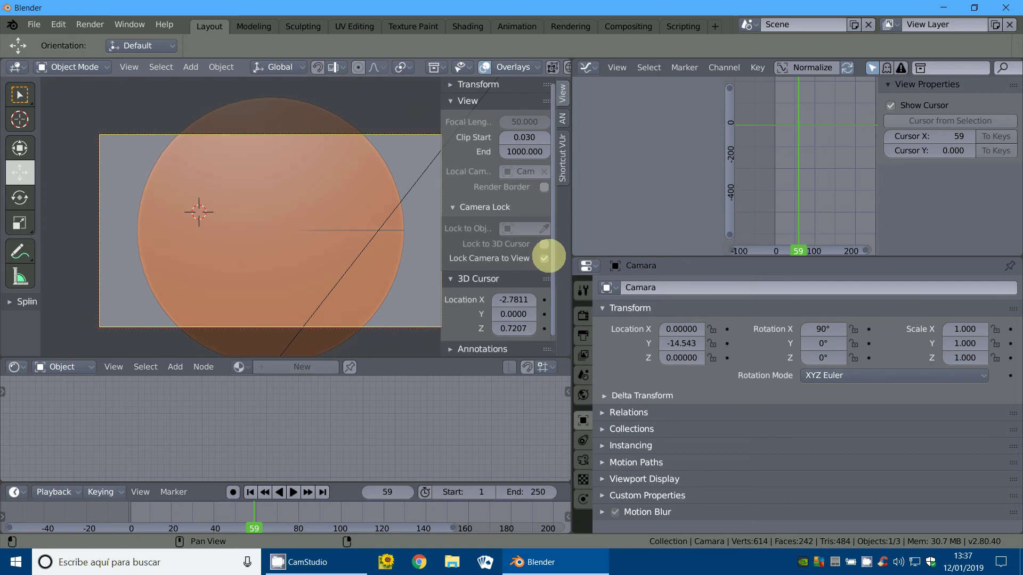
{"action": "middle_click_drag", "start_coordinate": [409, 239], "coordinate": [342, 244]}
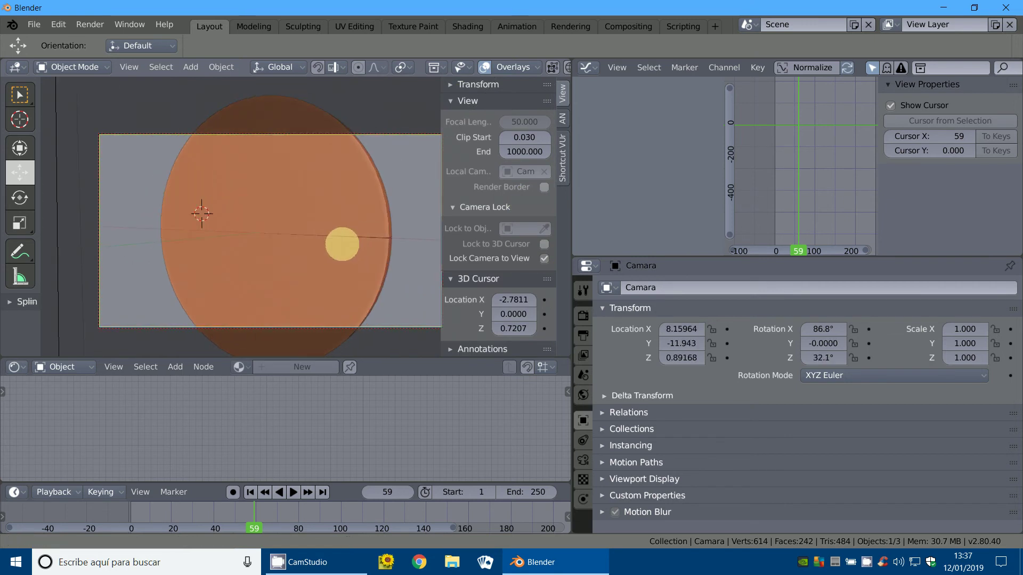
{"action": "scroll", "coordinate": [342, 244], "scroll_direction": "down", "scroll_amount": 1}
{"action": "scroll", "coordinate": [336, 240], "scroll_direction": "down", "scroll_amount": 2}
{"action": "scroll", "coordinate": [349, 247], "scroll_direction": "down", "scroll_amount": 2}
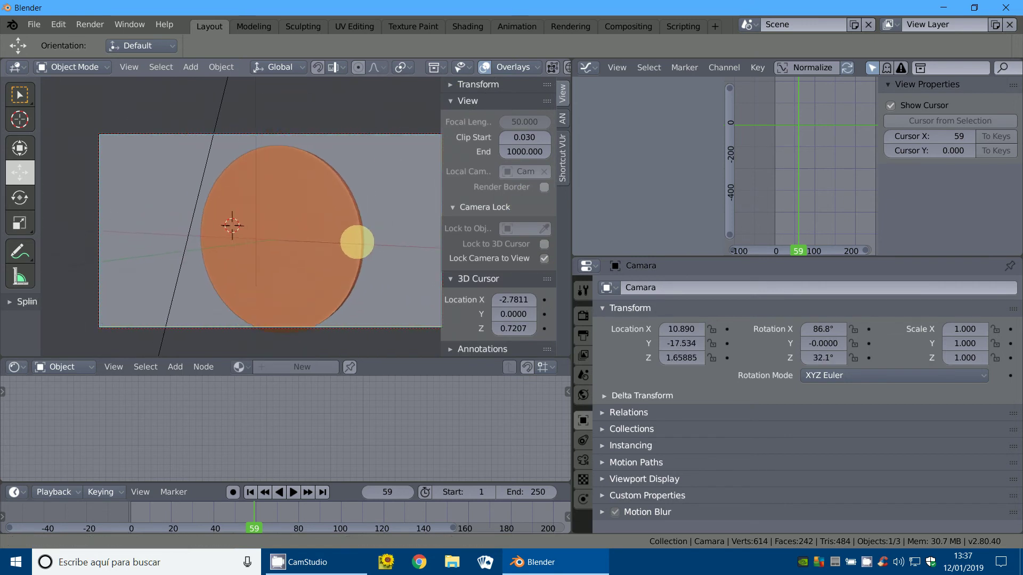
{"action": "left_click", "coordinate": [353, 245]}
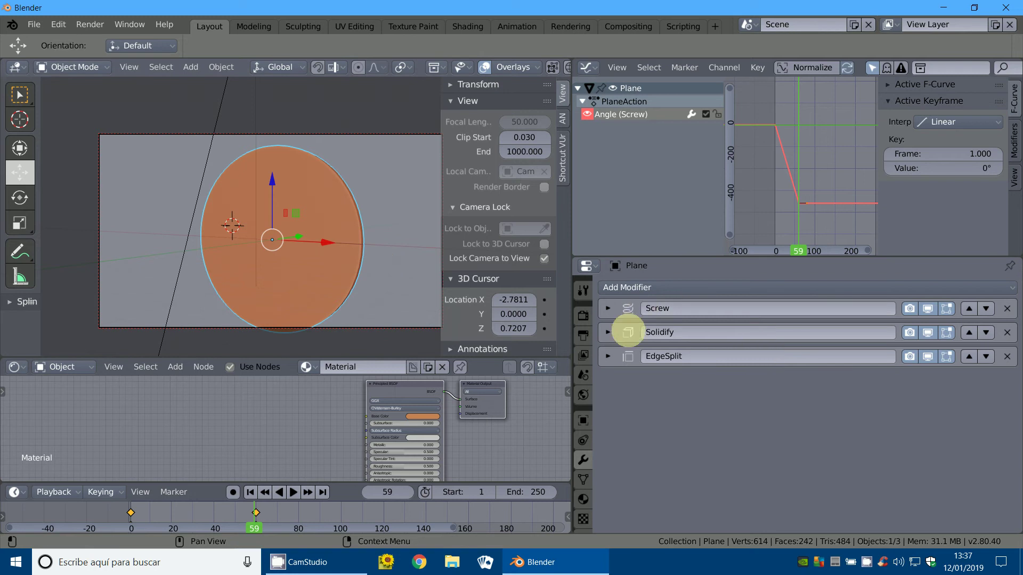
Raise the Solidify thickness to 0.9770, then hide the sidebar and enlarge the Properties editor.
{"action": "left_click", "coordinate": [607, 332]}
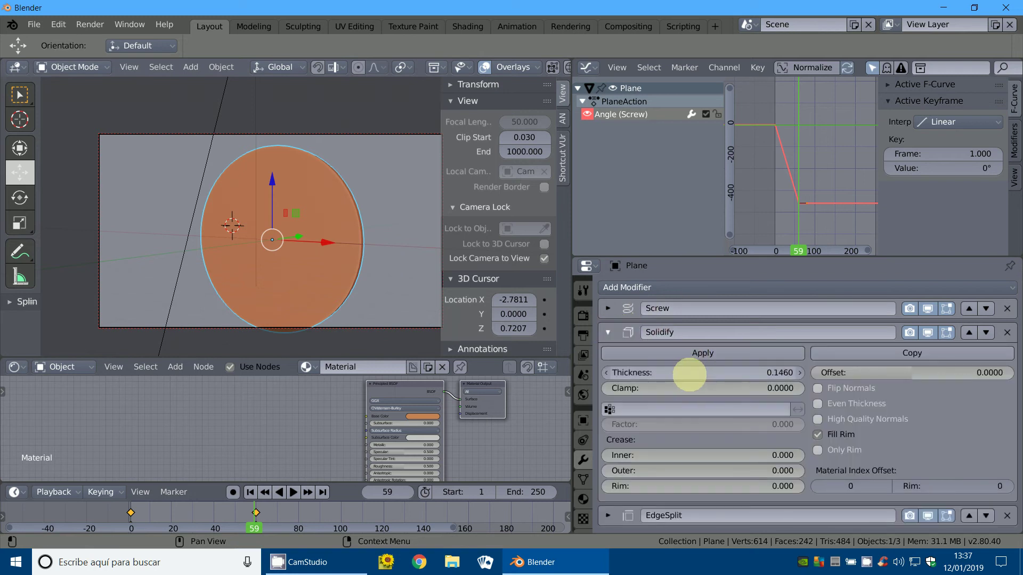
{"action": "mouse_move", "coordinate": [754, 378]}
{"action": "left_mouse_down"}
{"action": "mouse_move", "coordinate": [1005, 411]}
{"action": "mouse_move", "coordinate": [114, 429]}
{"action": "left_mouse_up"}
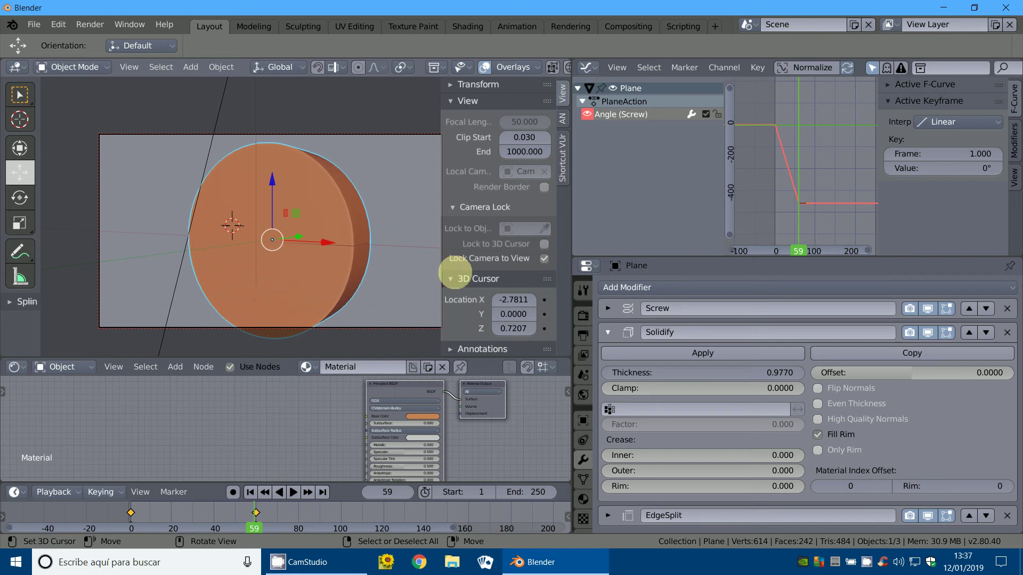
{"action": "left_click", "coordinate": [452, 101]}
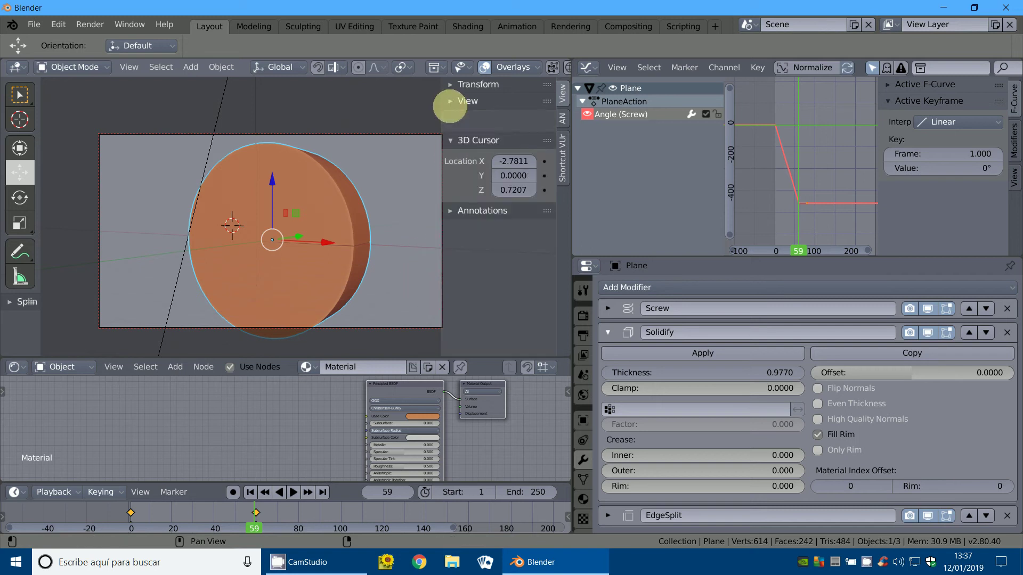
{"action": "left_click", "coordinate": [451, 117]}
{"action": "key", "text": "n"}
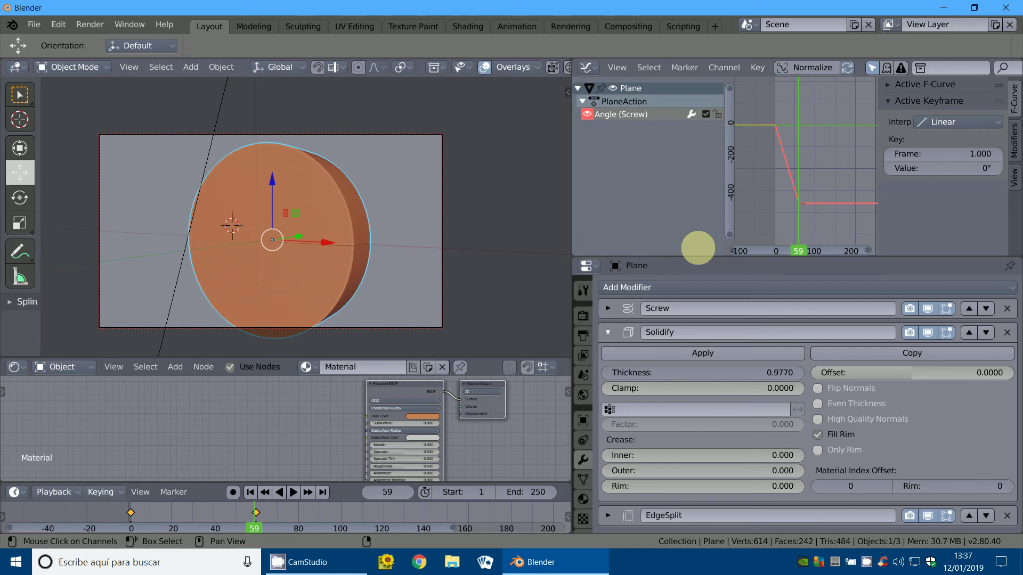
{"action": "left_click_drag", "start_coordinate": [696, 256], "coordinate": [612, 153]}
Set Resolution X and Resolution Y both to 1024 px in Output properties.
{"action": "left_click", "coordinate": [580, 210]}
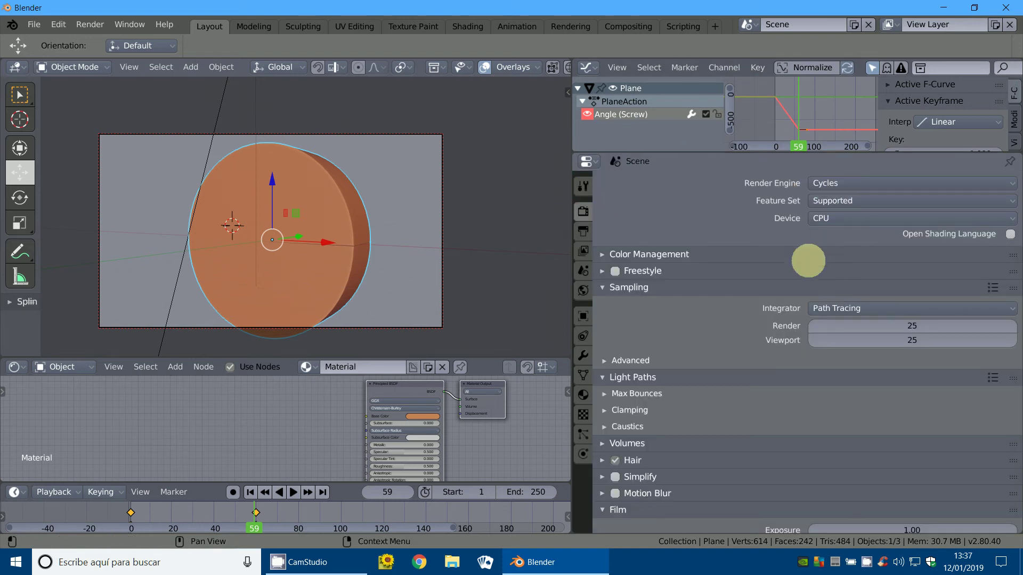
{"action": "left_click", "coordinate": [583, 230]}
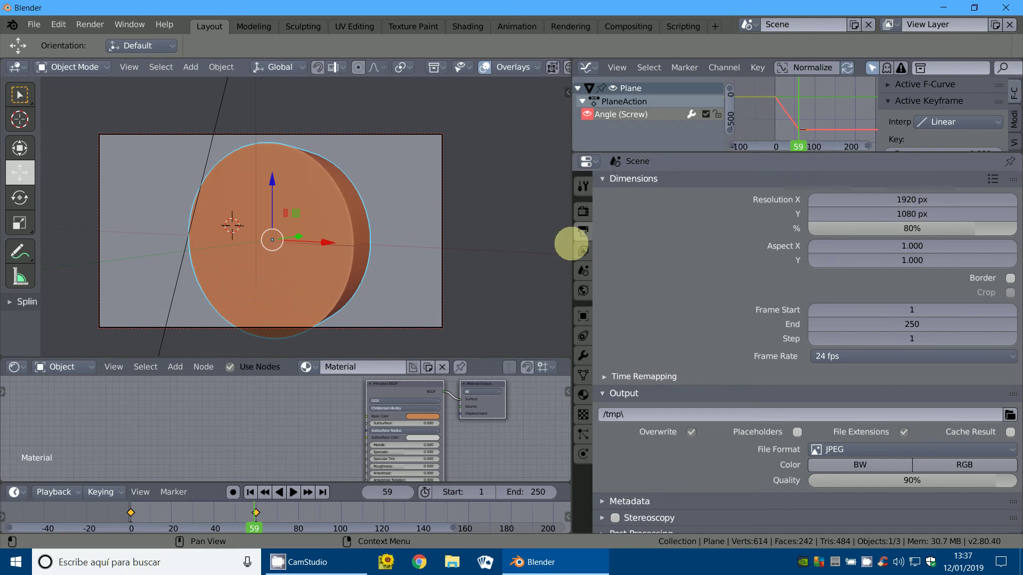
{"action": "left_click", "coordinate": [901, 199]}
{"action": "type", "text": "1024"}
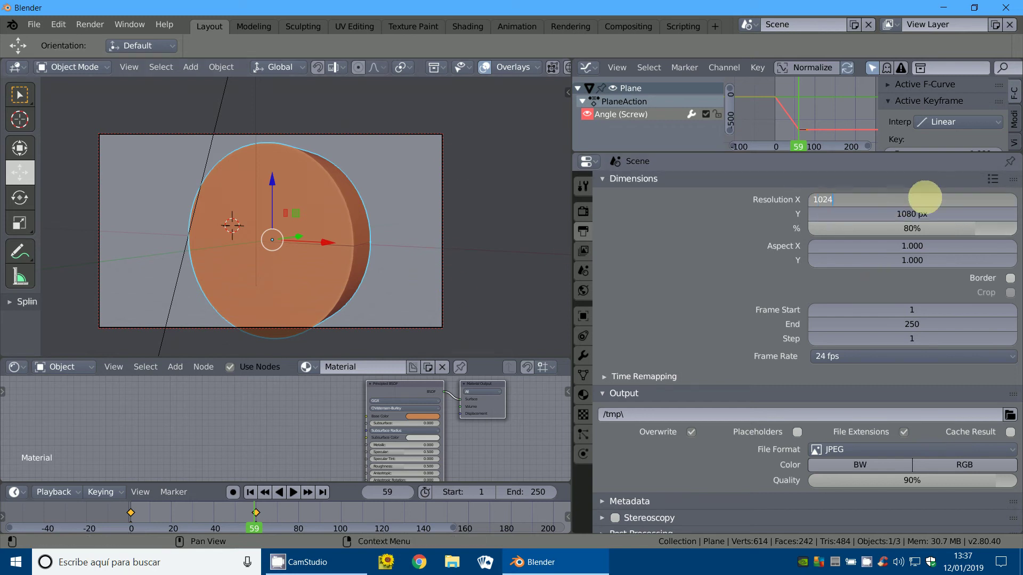
{"action": "key", "text": "Return"}
{"action": "left_click", "coordinate": [897, 213]}
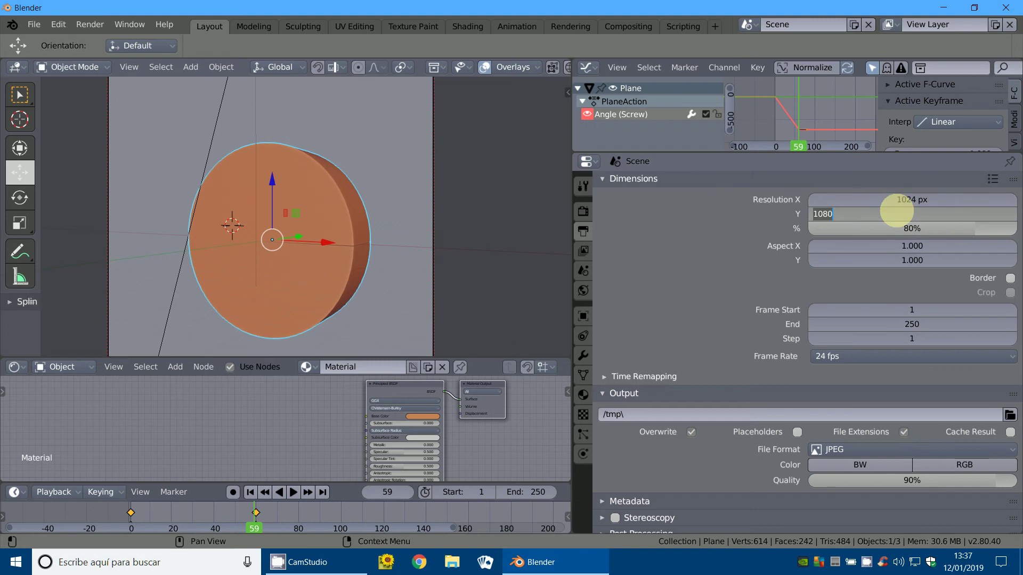
{"action": "type", "text": "1024"}
{"action": "key", "text": "Return"}
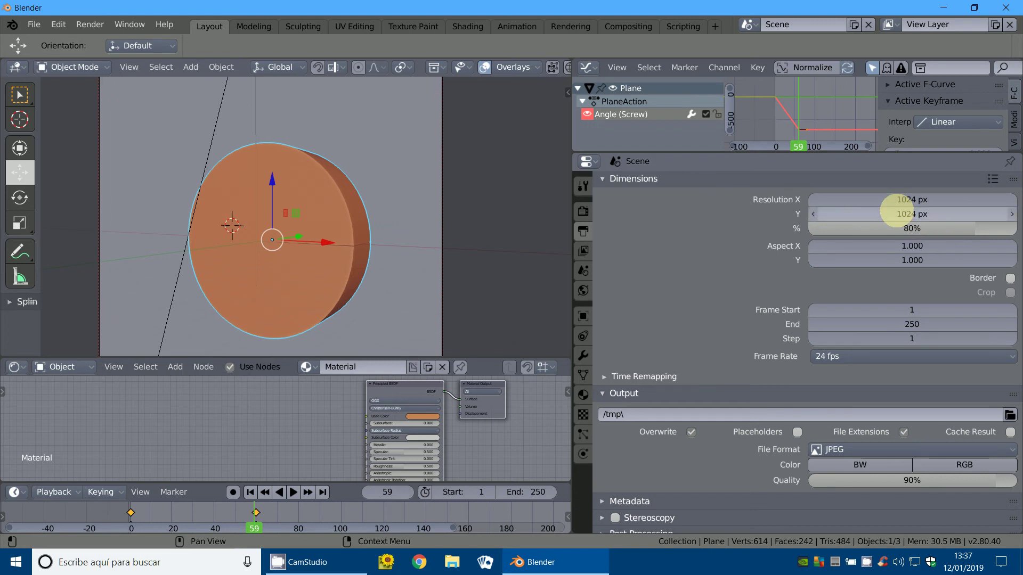
{"action": "scroll", "coordinate": [386, 262], "scroll_direction": "up", "scroll_amount": 3}
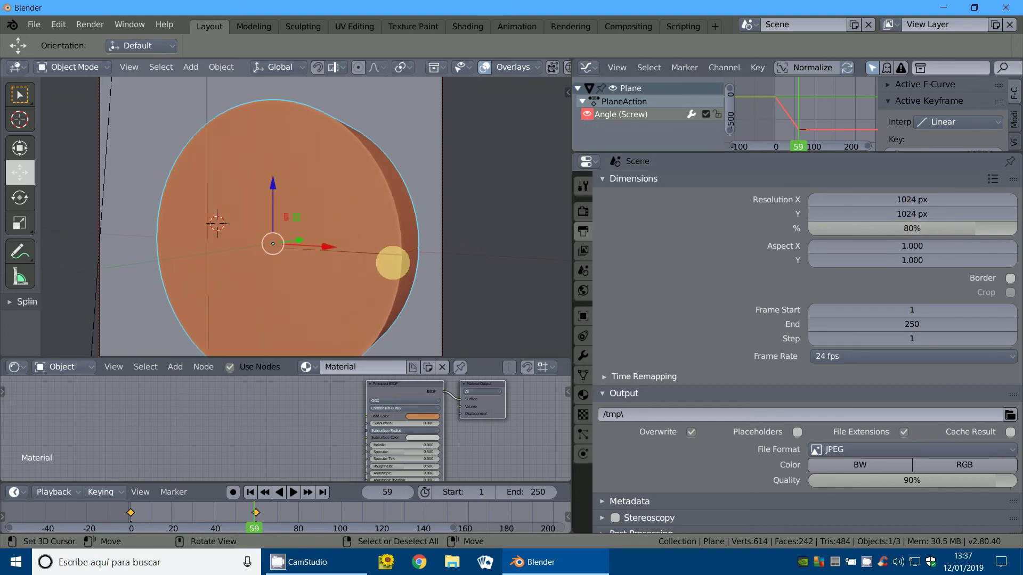
{"action": "scroll", "coordinate": [390, 257], "scroll_direction": "down", "scroll_amount": 1}
{"action": "scroll", "coordinate": [390, 256], "scroll_direction": "up", "scroll_amount": 1}
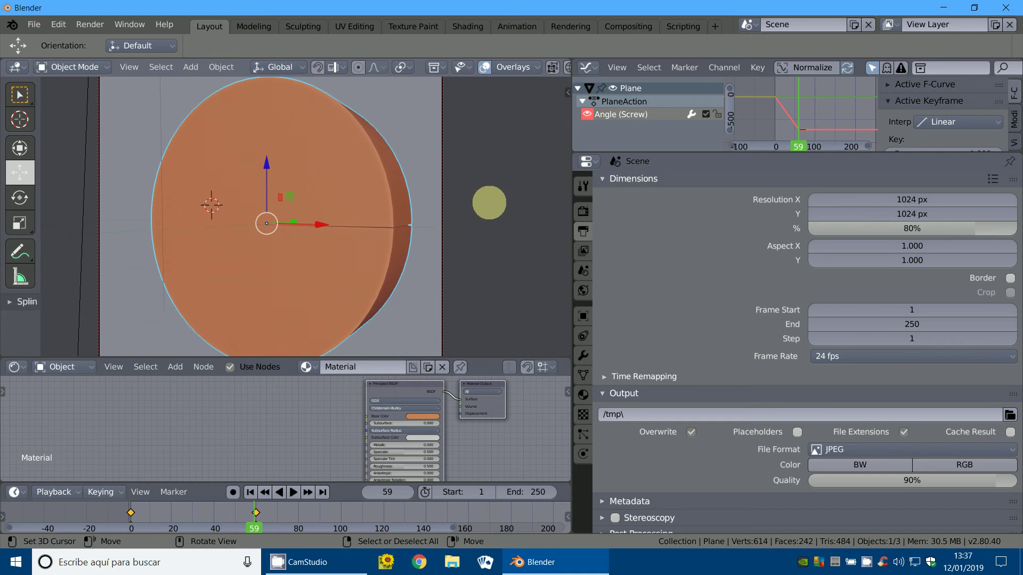
Turn on Lock Camera to View in the sidebar's View panel.
{"action": "key", "text": "n"}
{"action": "left_click", "coordinate": [457, 101]}
{"action": "left_click", "coordinate": [543, 259]}
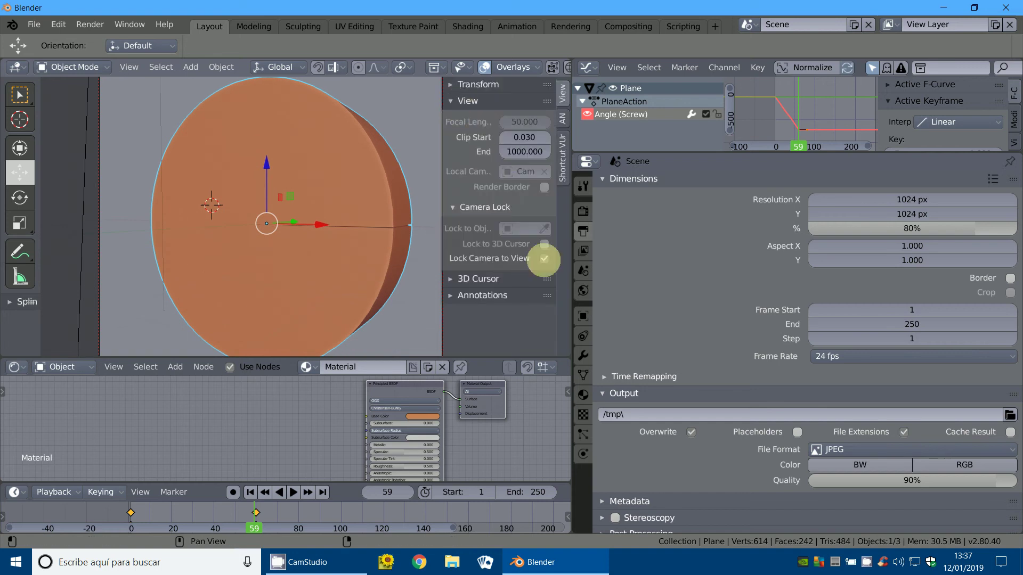
{"action": "key", "text": "n"}
Lower the render Resolution % from 80% to 50%.
{"action": "scroll", "coordinate": [474, 202], "scroll_direction": "down", "scroll_amount": 4}
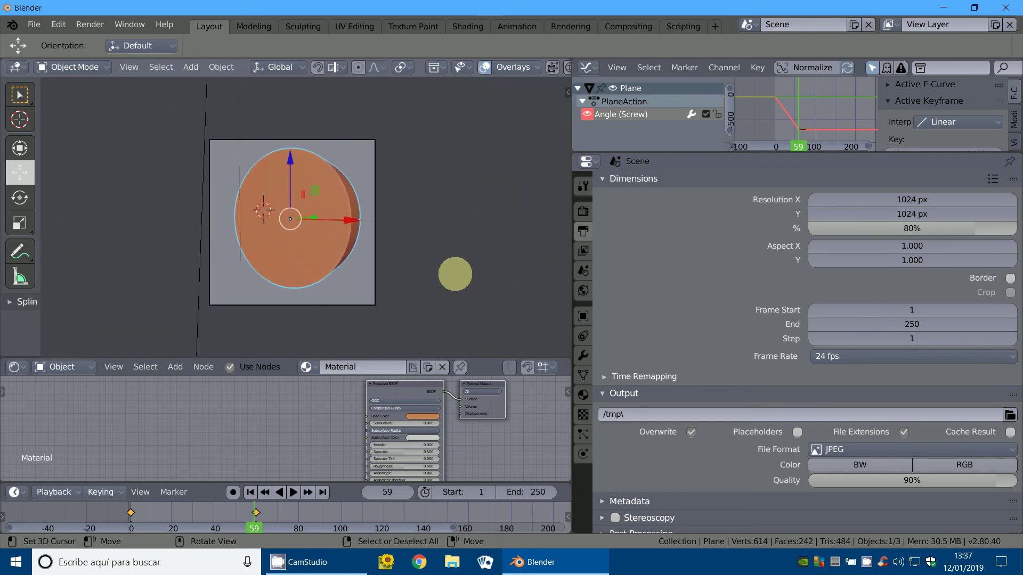
{"action": "scroll", "coordinate": [237, 222], "scroll_direction": "up", "scroll_amount": 3}
{"action": "scroll", "coordinate": [309, 208], "scroll_direction": "up", "scroll_amount": 1}
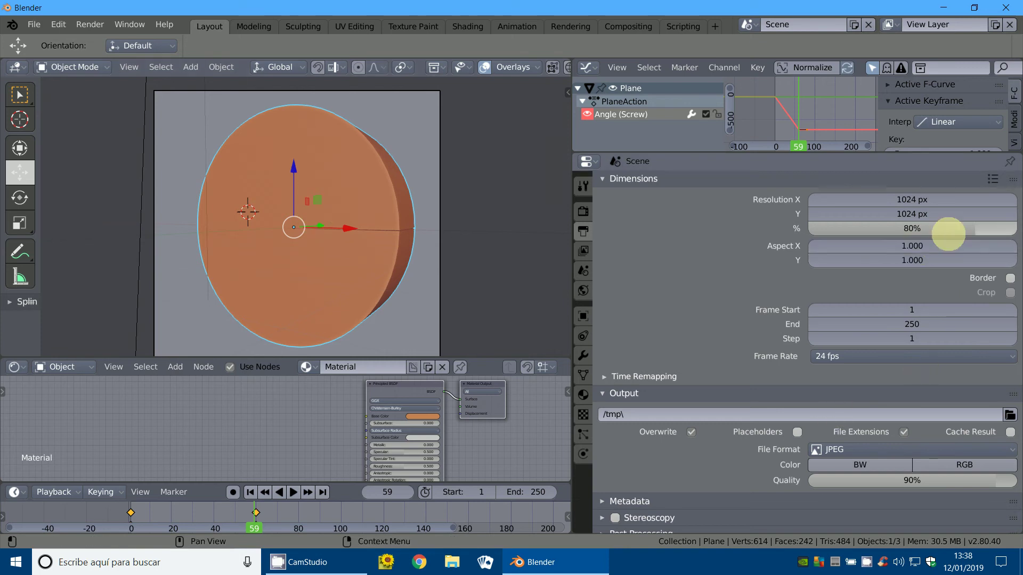
{"action": "scroll", "coordinate": [958, 231], "scroll_direction": "down", "scroll_amount": 3, "text": "ctrl"}
{"action": "left_click_drag", "start_coordinate": [958, 231], "coordinate": [927, 238], "text": "ctrl"}
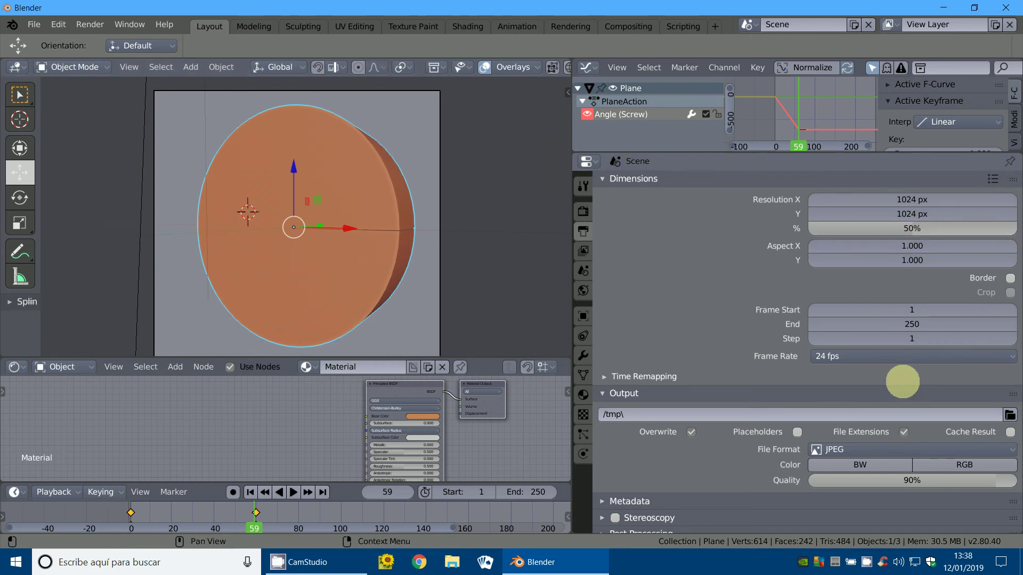
{"action": "scroll", "coordinate": [774, 380], "scroll_direction": "down", "scroll_amount": 1}
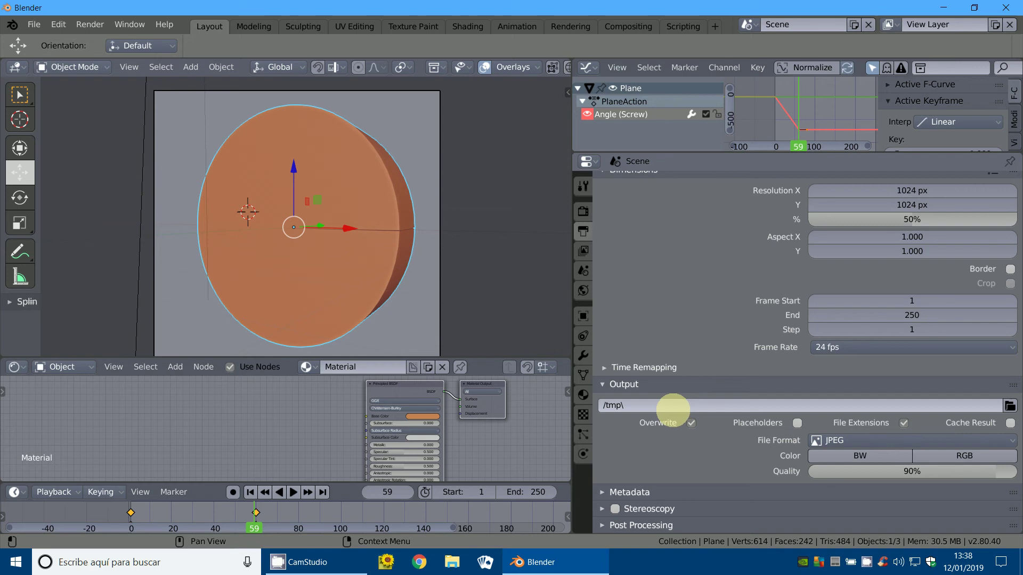
Set the render output path to /tmp\quesito1.
{"action": "left_click", "coordinate": [672, 407]}
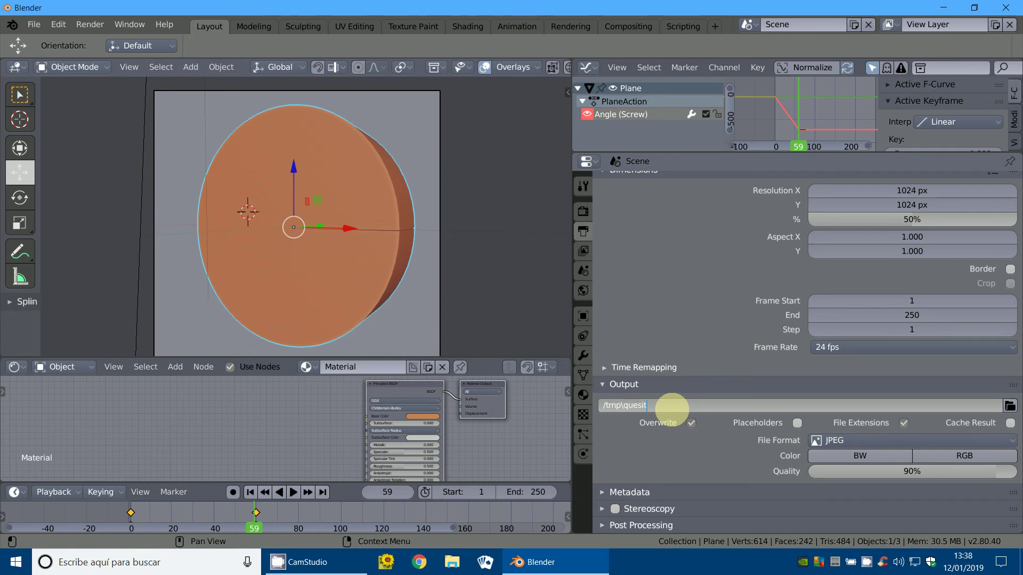
{"action": "key", "text": "Return"}
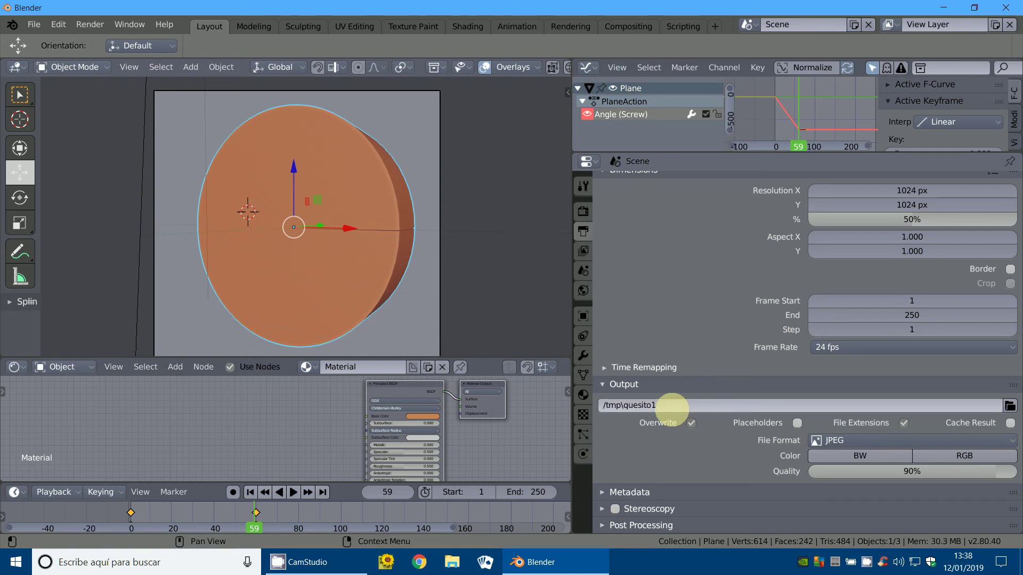
{"action": "left_click", "coordinate": [835, 440]}
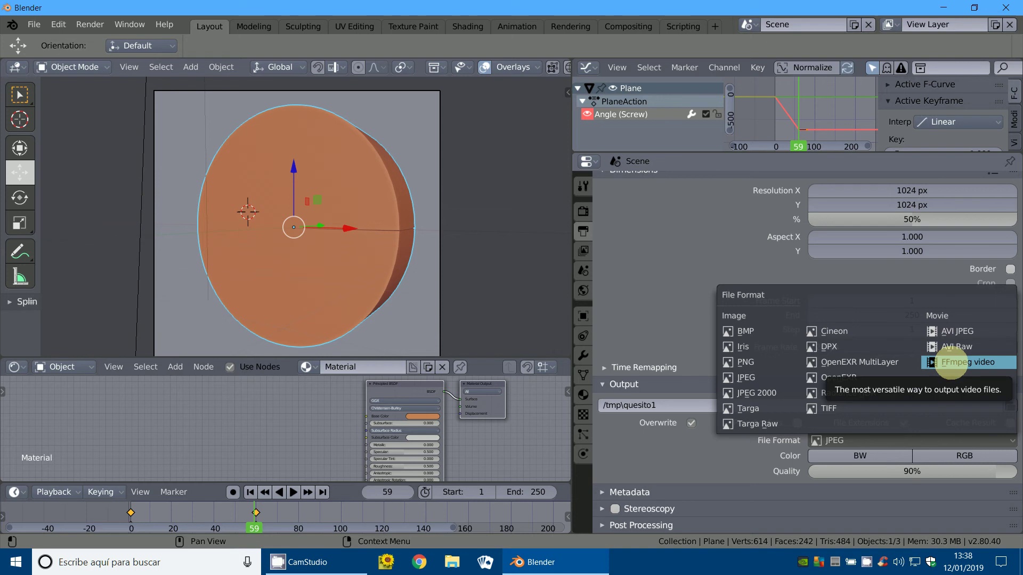
Switch the output file format to FFmpeg video with an AVI encoding container.
{"action": "left_click", "coordinate": [950, 362]}
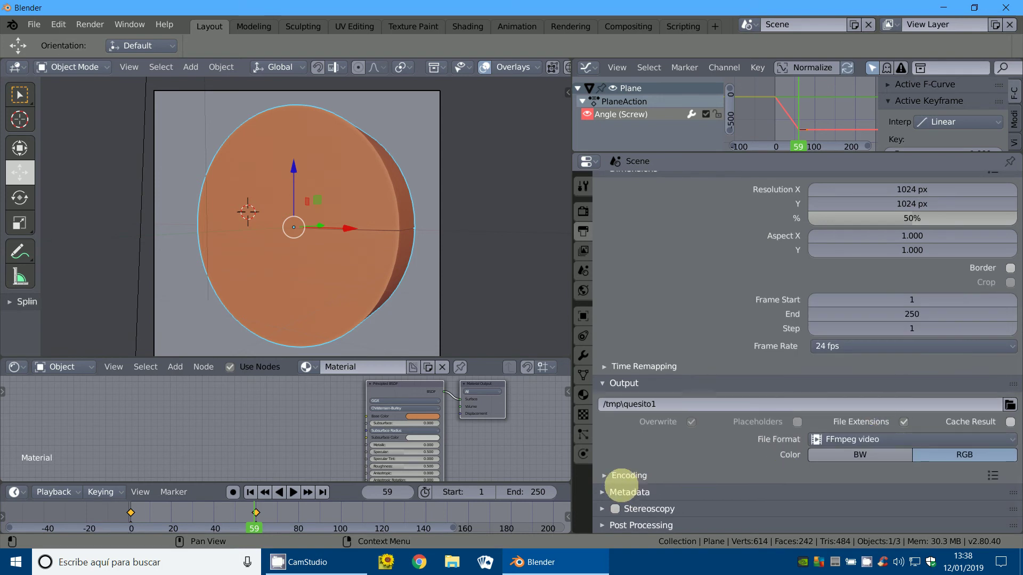
{"action": "left_click", "coordinate": [621, 475]}
{"action": "scroll", "coordinate": [621, 474], "scroll_direction": "down", "scroll_amount": 4}
{"action": "left_click", "coordinate": [840, 409]}
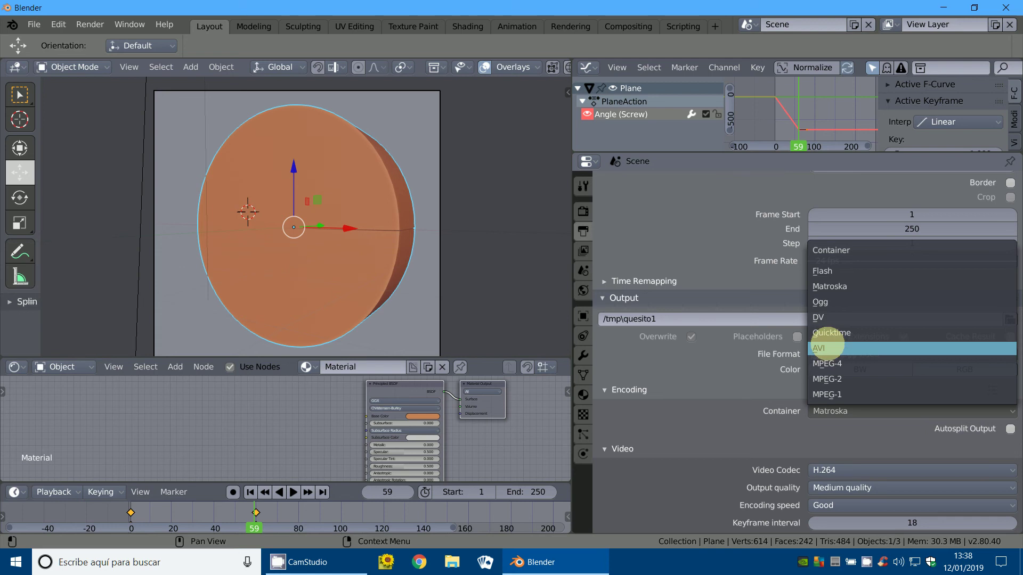
{"action": "left_click", "coordinate": [828, 348]}
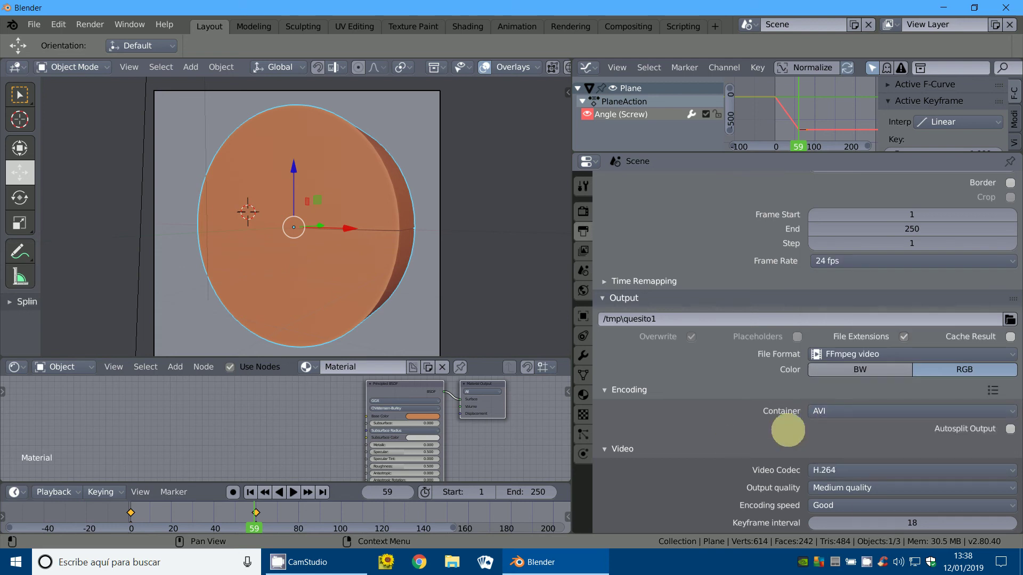
Keep the video codec on H.264 and review the encoding settings.
{"action": "scroll", "coordinate": [785, 432], "scroll_direction": "down", "scroll_amount": 3}
{"action": "left_click", "coordinate": [835, 407]}
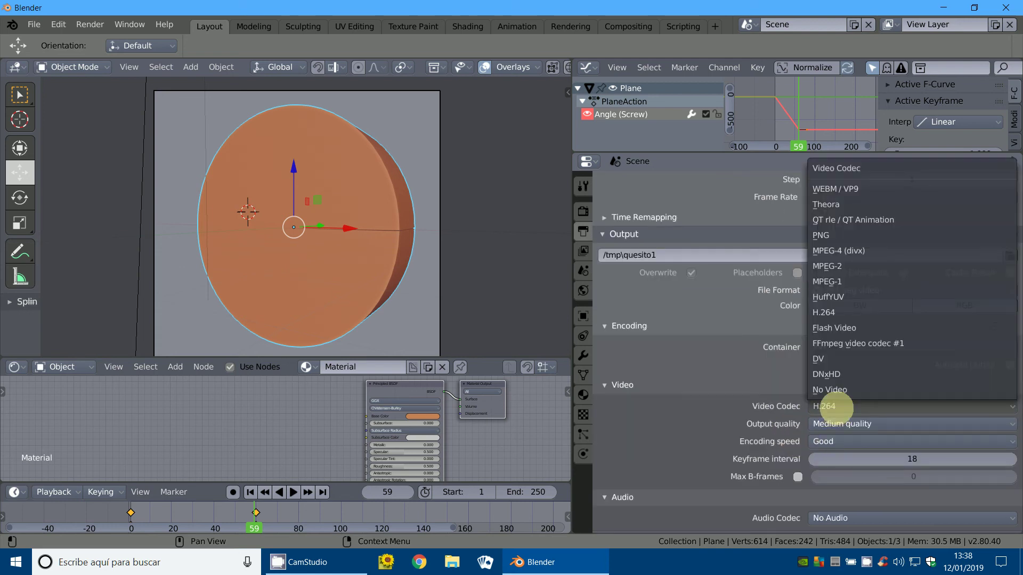
{"action": "left_click", "coordinate": [836, 408]}
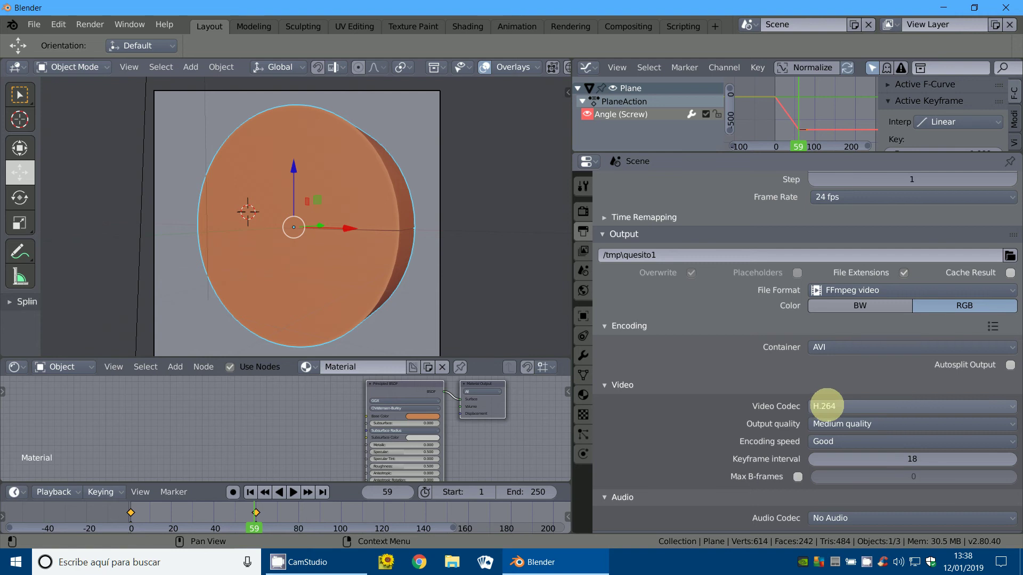
{"action": "scroll", "coordinate": [662, 433], "scroll_direction": "down", "scroll_amount": 2}
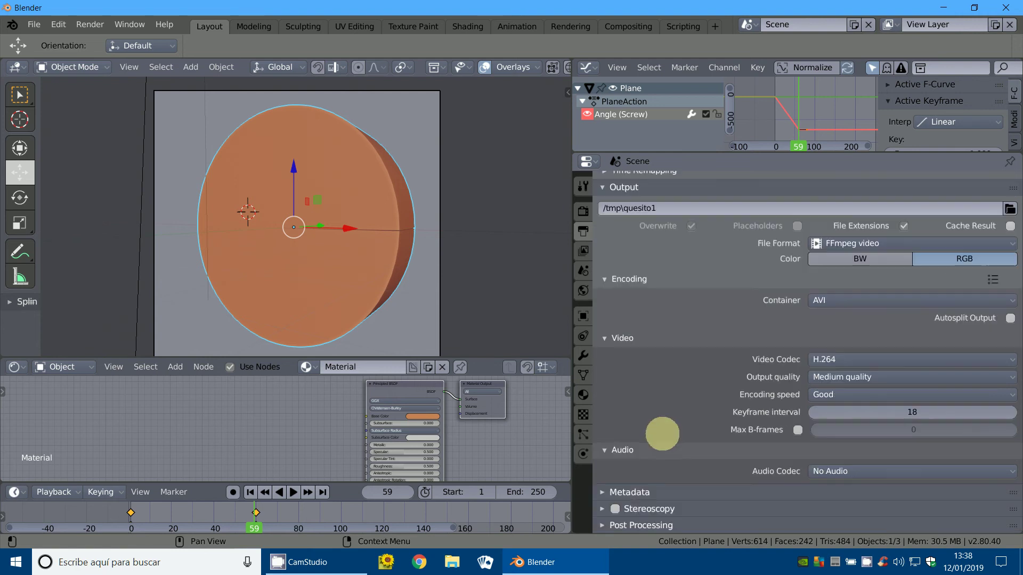
{"action": "scroll", "coordinate": [661, 431], "scroll_direction": "up", "scroll_amount": 3}
{"action": "scroll", "coordinate": [662, 426], "scroll_direction": "up", "scroll_amount": 4}
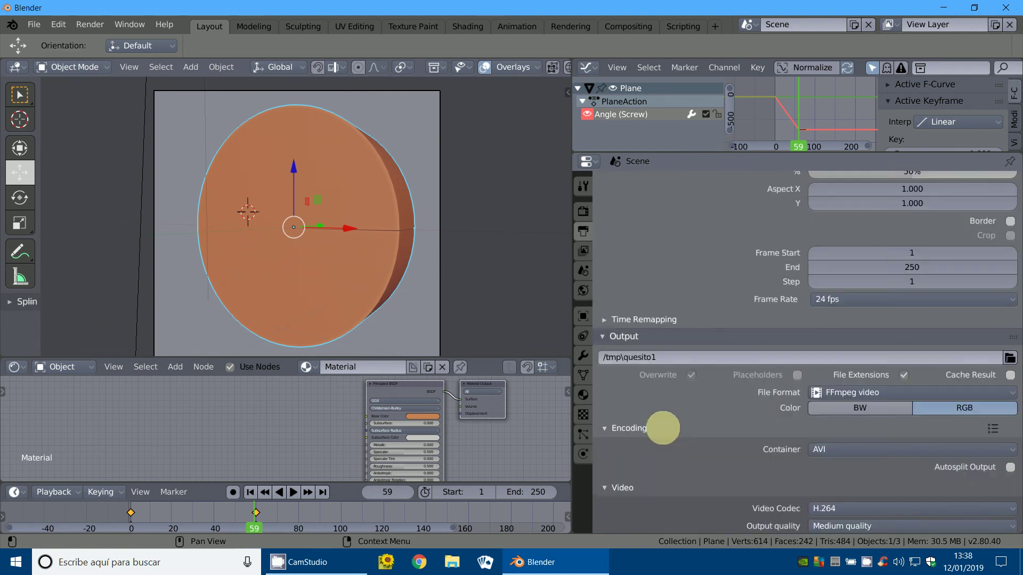
{"action": "scroll", "coordinate": [662, 425], "scroll_direction": "up", "scroll_amount": 2}
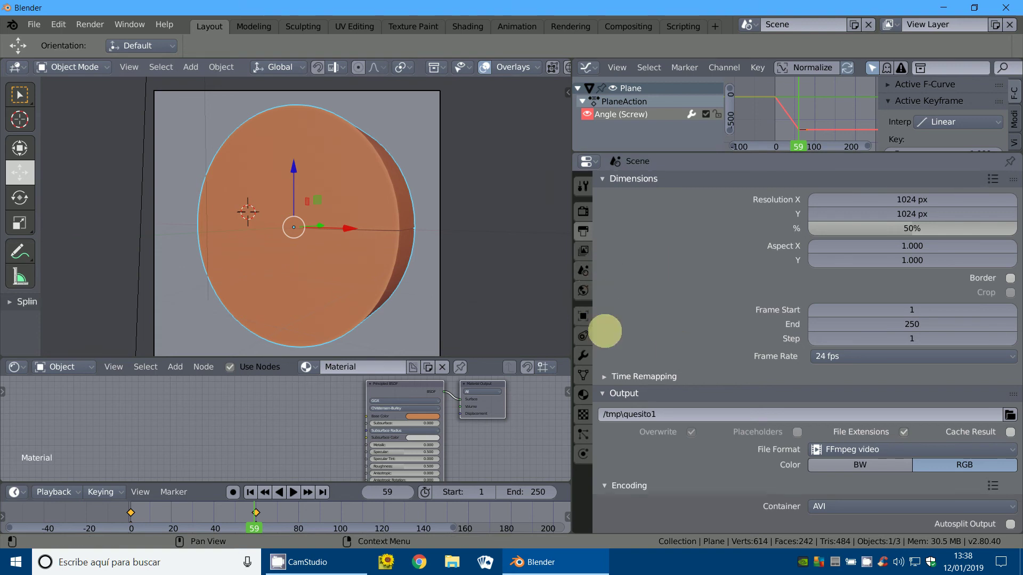
{"action": "scroll", "coordinate": [634, 381], "scroll_direction": "down", "scroll_amount": 3}
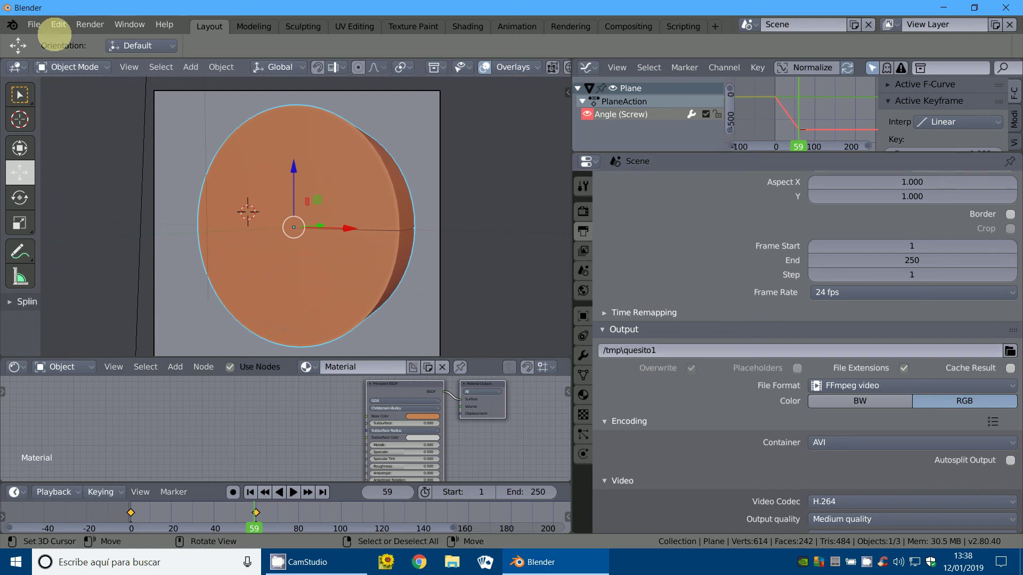
Start Render Animation and enlarge the Blender Render window to watch frames finish.
{"action": "left_click", "coordinate": [88, 24]}
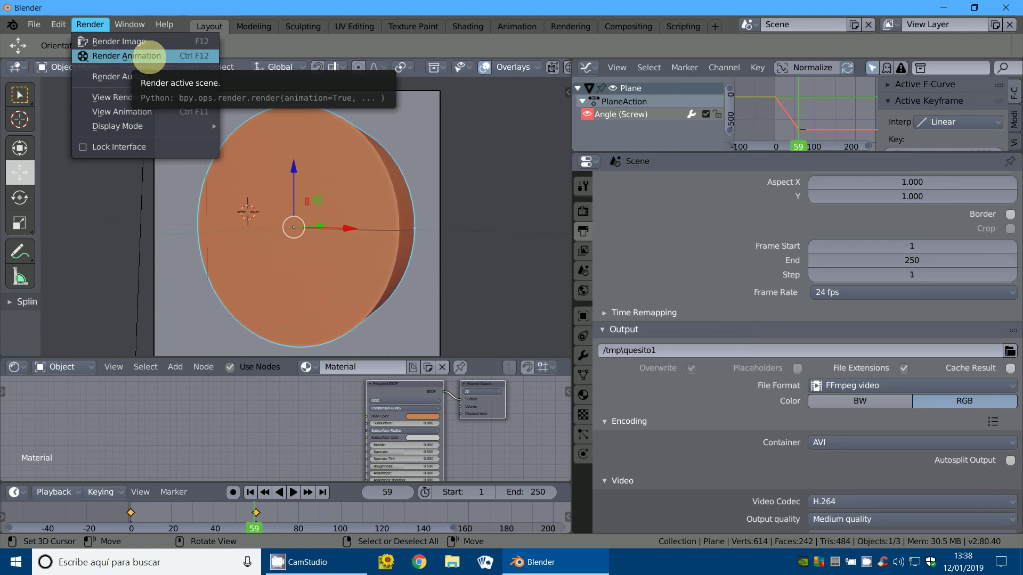
{"action": "left_click", "coordinate": [149, 56]}
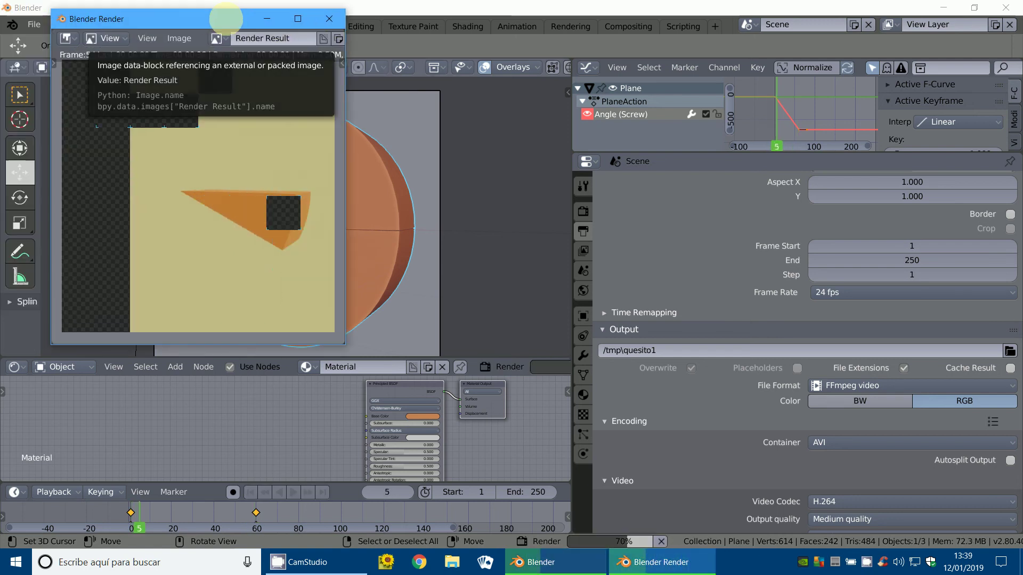
{"action": "left_click_drag", "start_coordinate": [226, 18], "coordinate": [335, 30]}
{"action": "left_click_drag", "start_coordinate": [445, 139], "coordinate": [692, 201]}
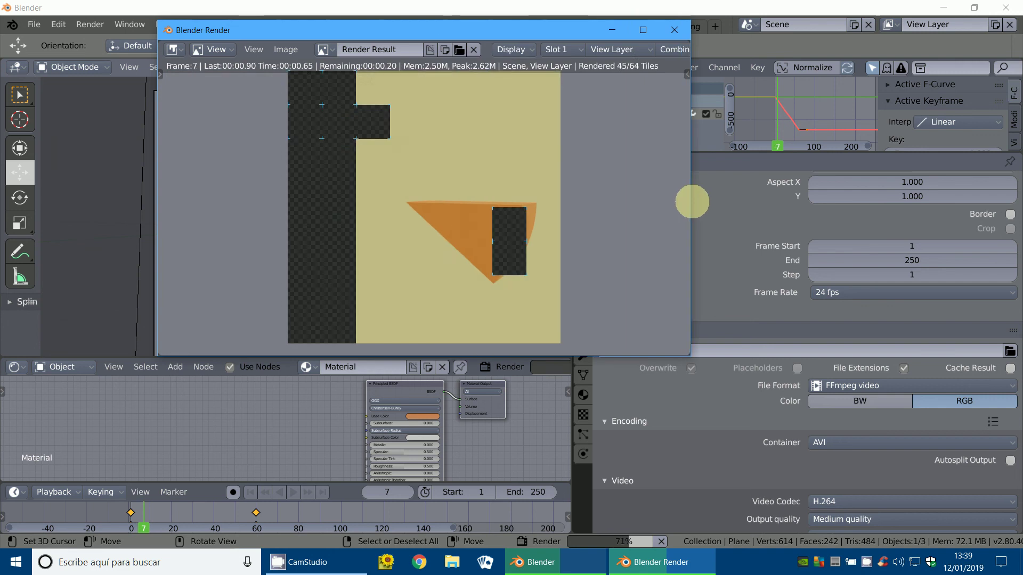
{"action": "left_click_drag", "start_coordinate": [605, 356], "coordinate": [605, 364]}
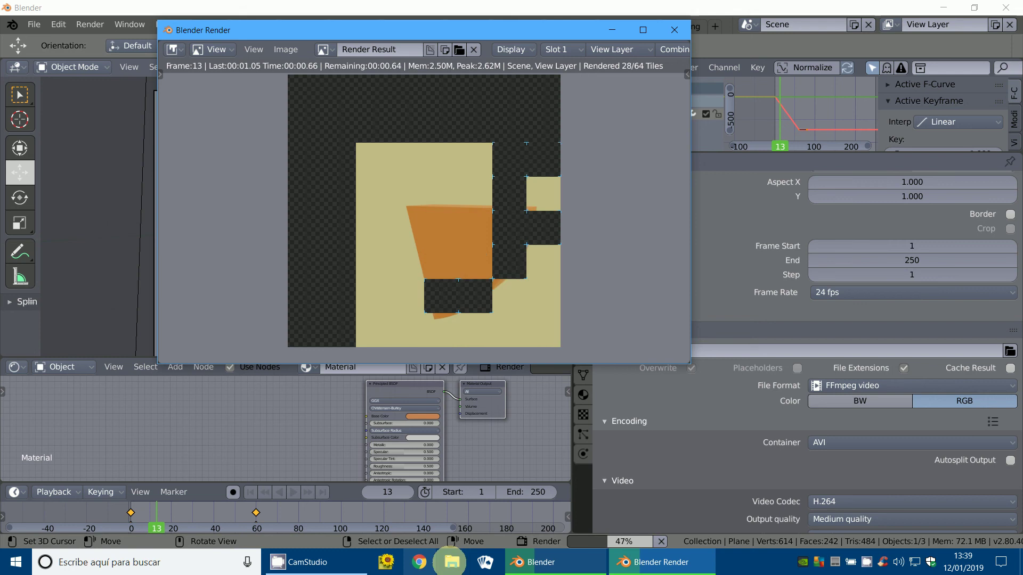
Browse to C:\tmp in File Explorer to find the quesito10001-0250 clip.
{"action": "left_click", "coordinate": [451, 562]}
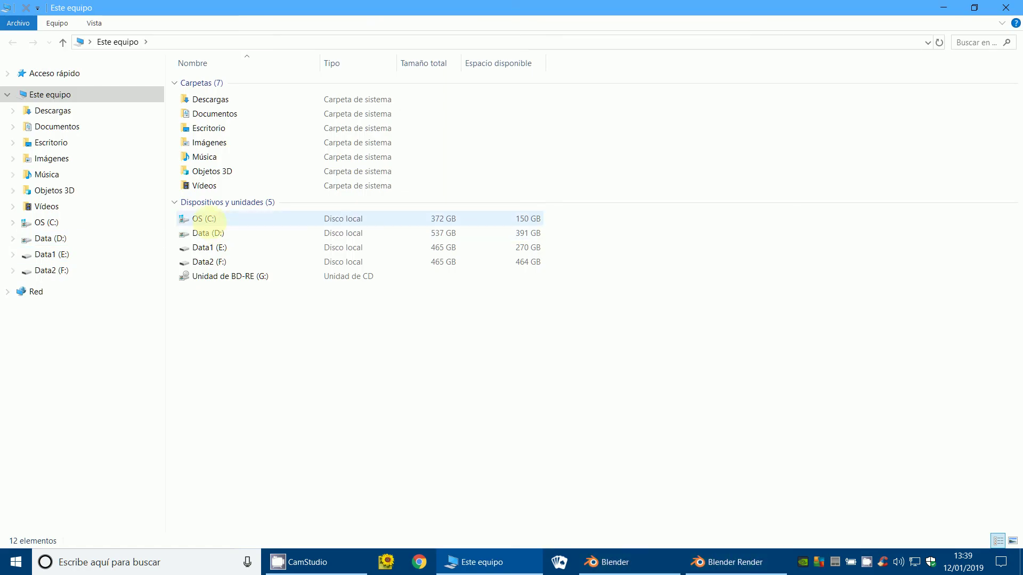
{"action": "double_click", "coordinate": [204, 219]}
{"action": "double_click", "coordinate": [203, 284]}
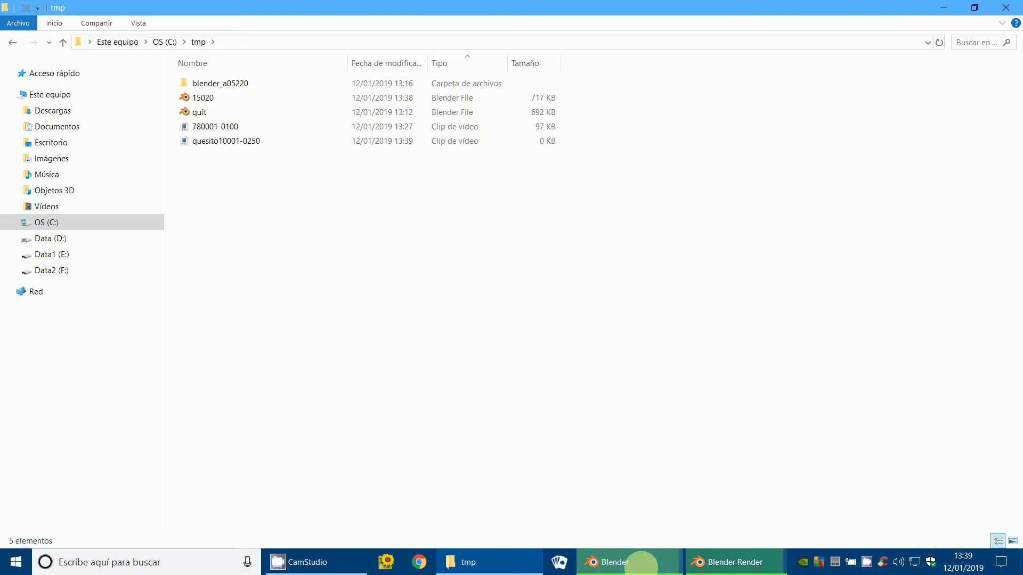
{"action": "left_click", "coordinate": [620, 562]}
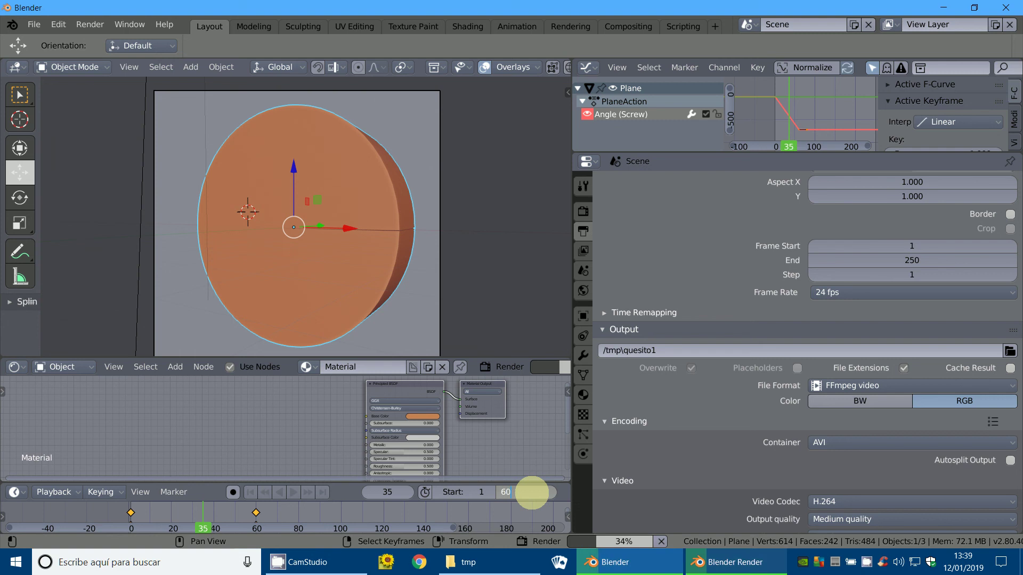
Confirm 60 as the scene's end frame in the timeline End field.
{"action": "key", "text": "Return"}
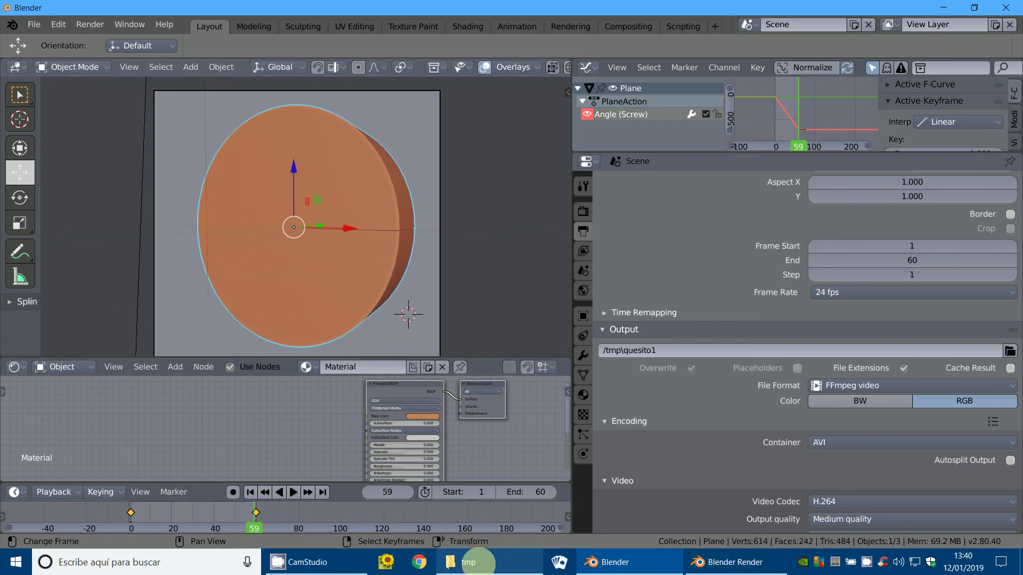
Play the quesito10001-0250 video in Windows Media Player, then close the player.
{"action": "left_click", "coordinate": [467, 562]}
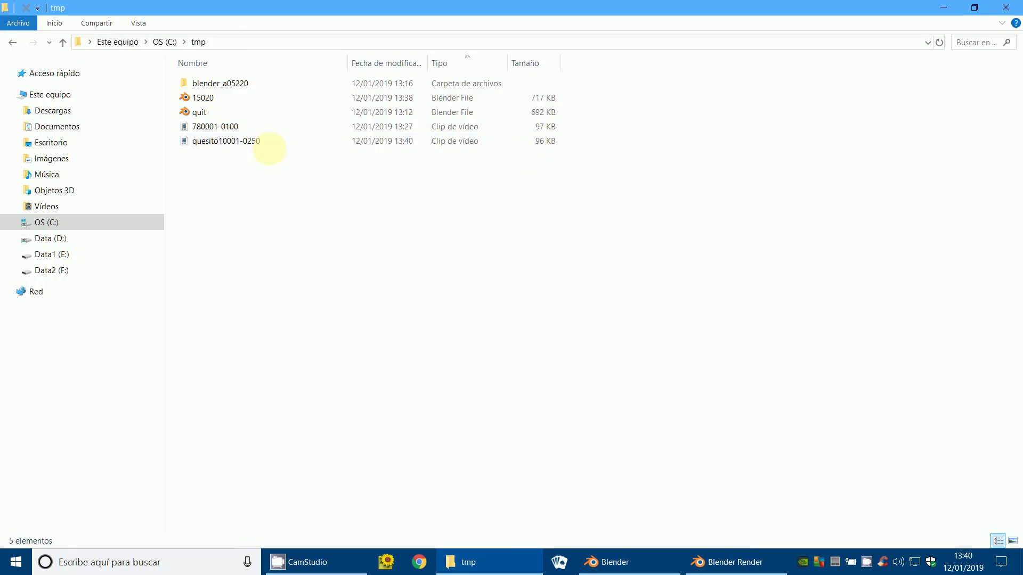
{"action": "double_click", "coordinate": [212, 142]}
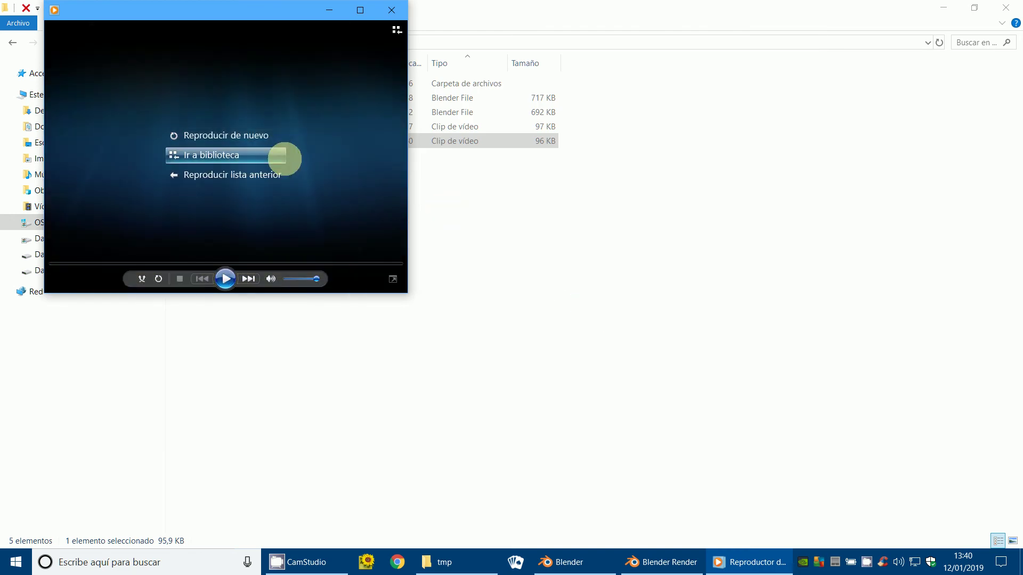
{"action": "left_click", "coordinate": [225, 278]}
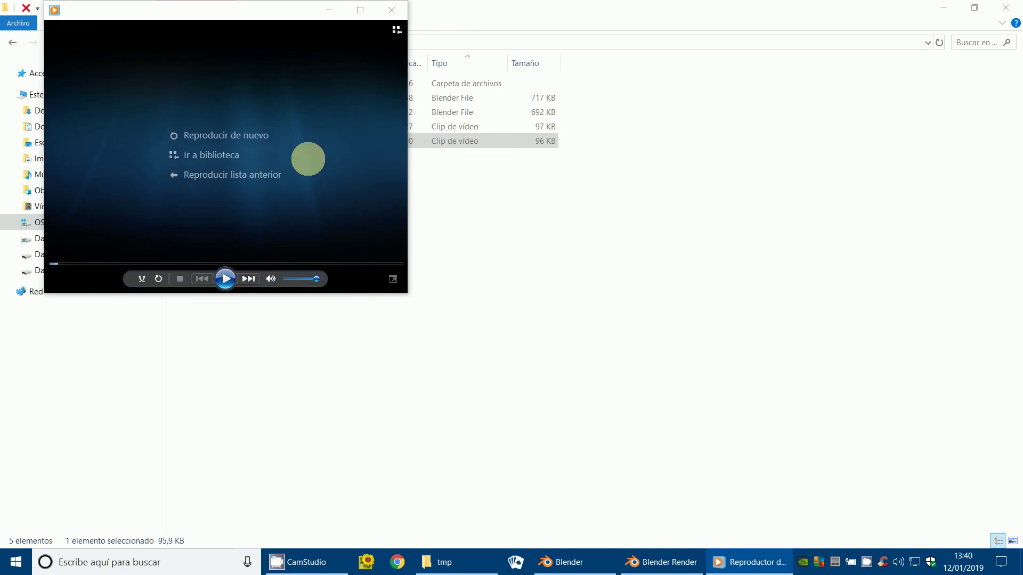
{"action": "left_click", "coordinate": [391, 9]}
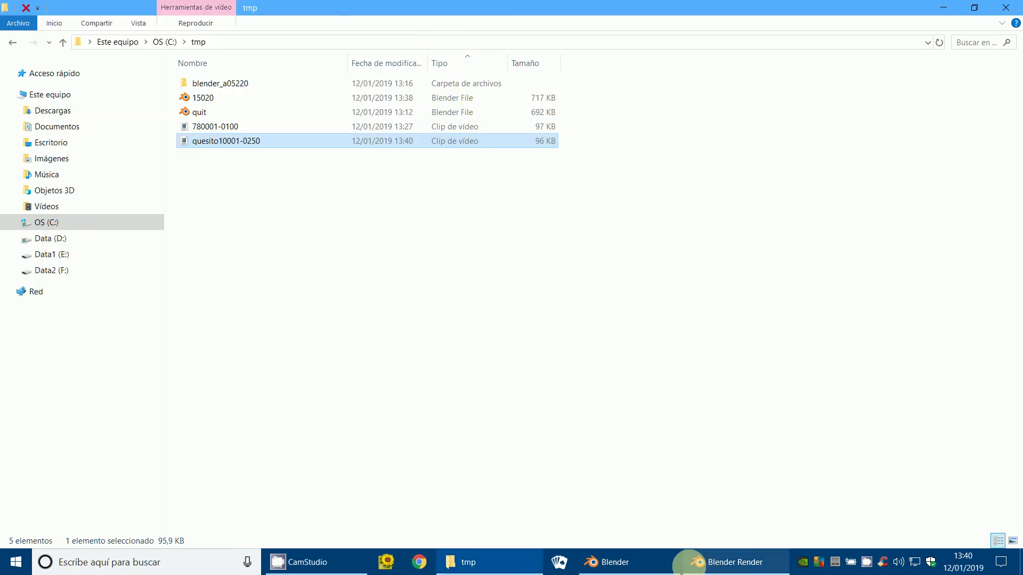
{"action": "left_click", "coordinate": [634, 561]}
Drag the Screw modifier's Angle to -303° and orbit to view the wedge-shaped disc.
{"action": "left_click", "coordinate": [583, 356]}
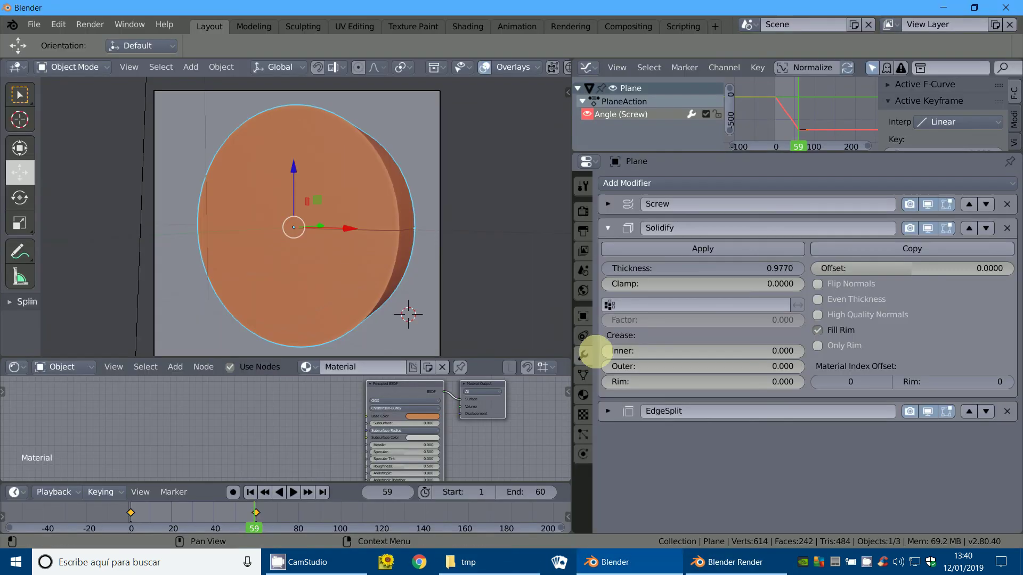
{"action": "left_click", "coordinate": [608, 228]}
{"action": "left_click", "coordinate": [608, 204]}
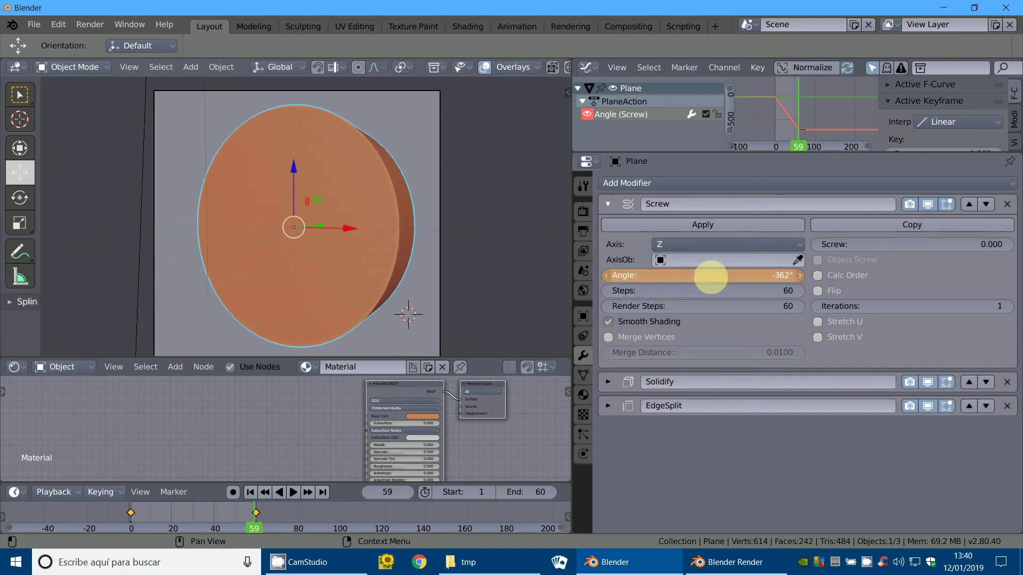
{"action": "left_click_drag", "start_coordinate": [766, 277], "coordinate": [775, 277]}
{"action": "left_click_drag", "start_coordinate": [116, 388], "coordinate": [11, 383]}
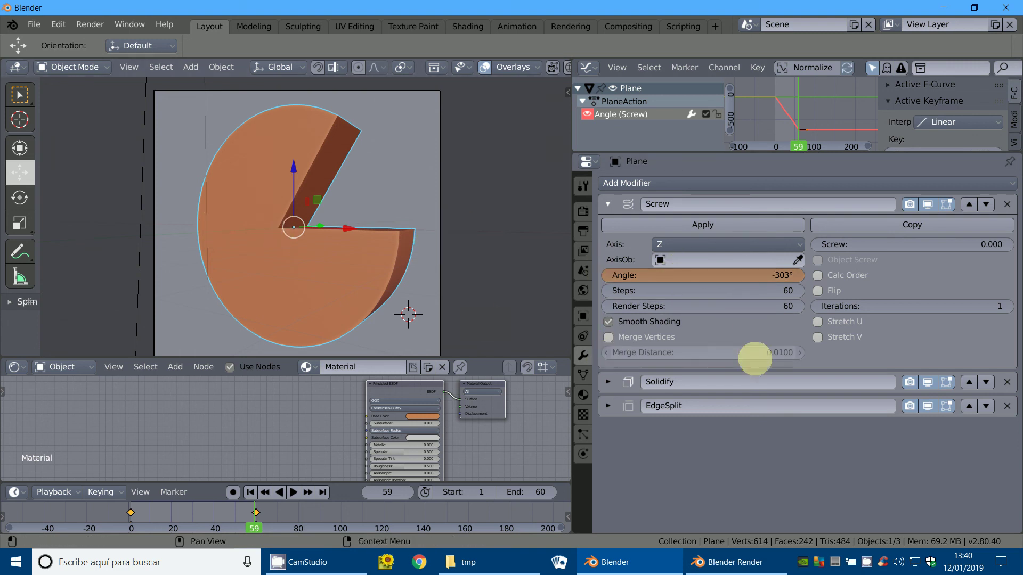
{"action": "scroll", "coordinate": [240, 262], "scroll_direction": "up", "scroll_amount": 3}
{"action": "mouse_move", "coordinate": [250, 269]}
{"action": "middle_mouse_down"}
{"action": "mouse_move", "coordinate": [255, 292]}
{"action": "mouse_move", "coordinate": [243, 298]}
{"action": "mouse_move", "coordinate": [271, 292]}
{"action": "middle_mouse_up"}
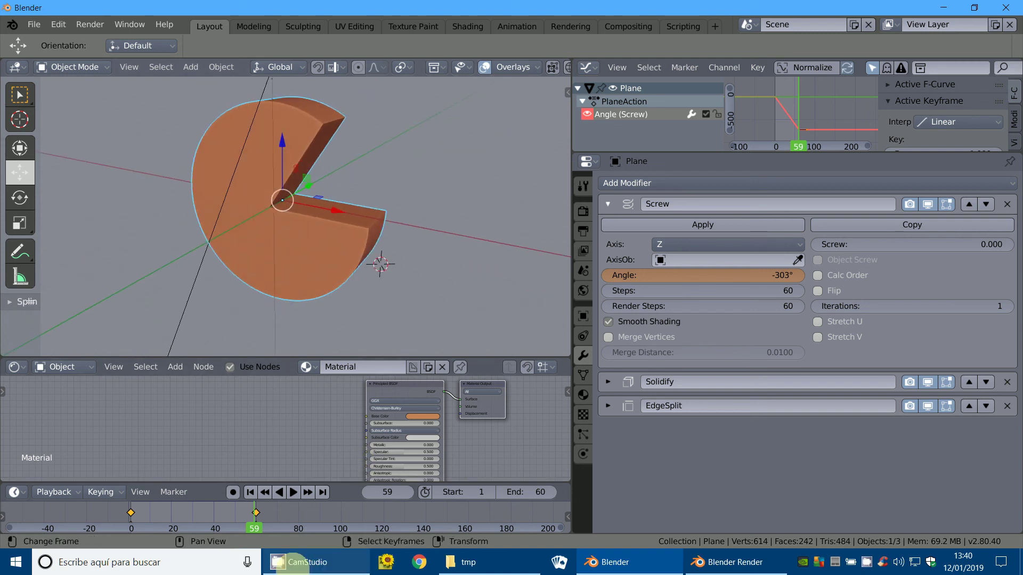